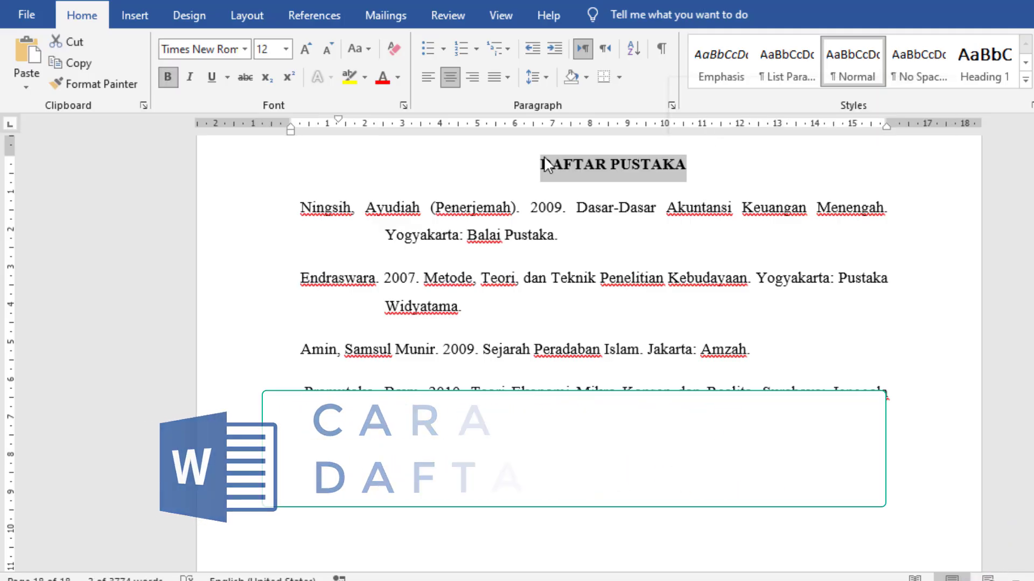
# Examine the layout of the DAFTAR PUSTAKA heading and the bibliography entries beneath it
pyautogui.click(521, 207)
pyautogui.moveTo(539, 169); pyautogui.dragTo(687, 162)
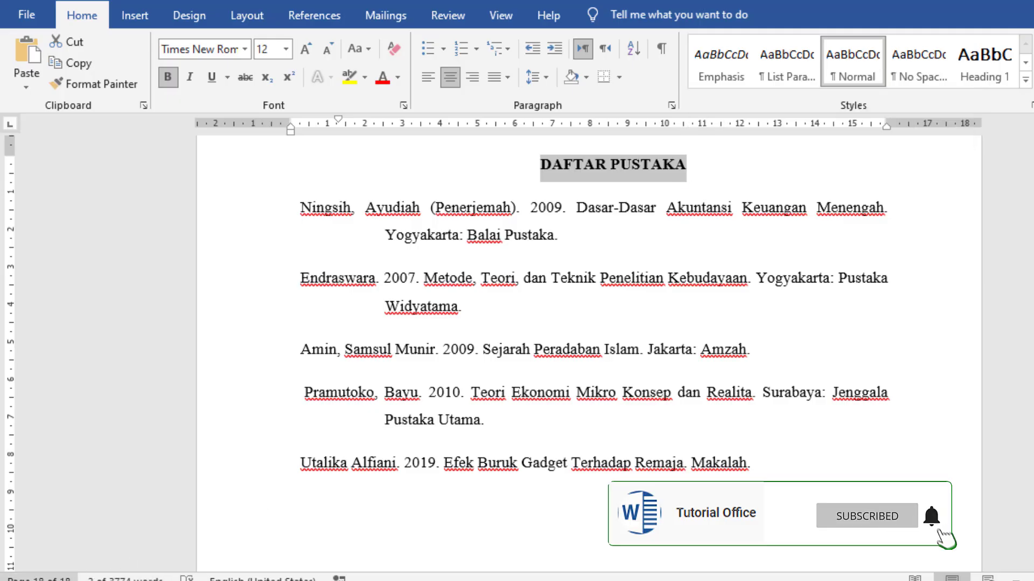
pyautogui.click(401, 421)
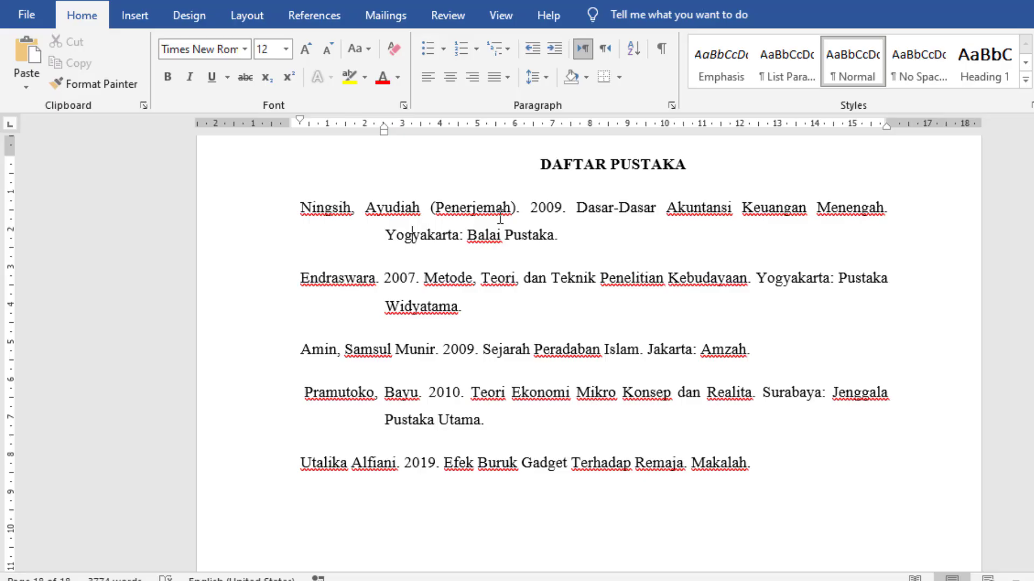
pyautogui.moveTo(433, 208); pyautogui.dragTo(579, 347)
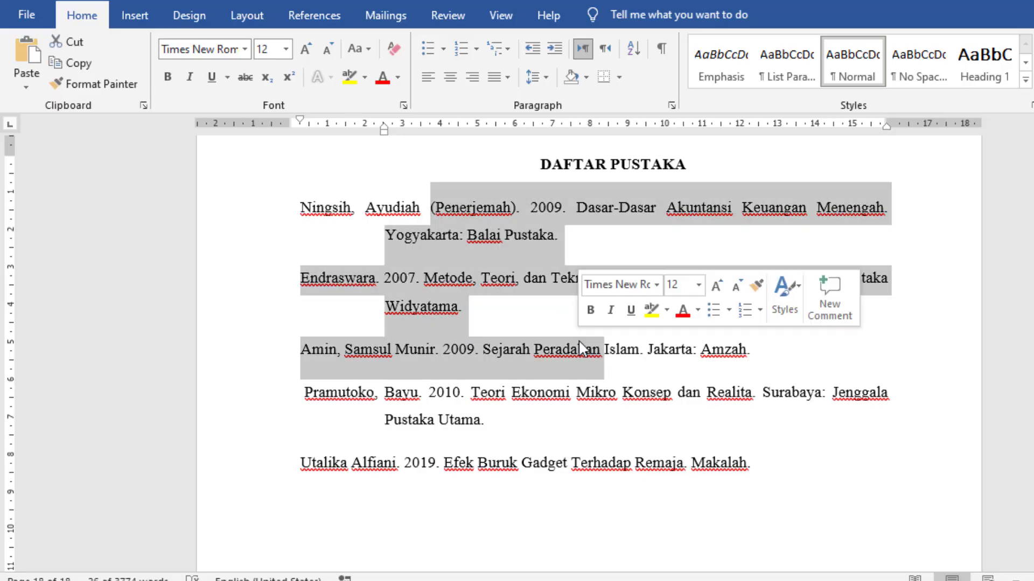
pyautogui.click(461, 420)
pyautogui.moveTo(325, 215); pyautogui.dragTo(587, 407)
pyautogui.click(453, 324)
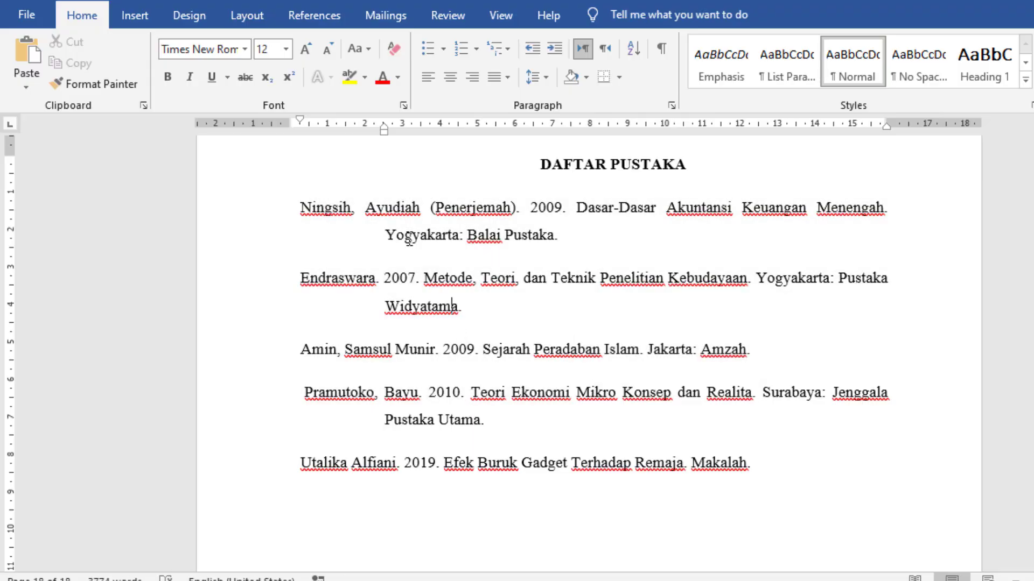
pyautogui.moveTo(294, 206); pyautogui.dragTo(657, 363)
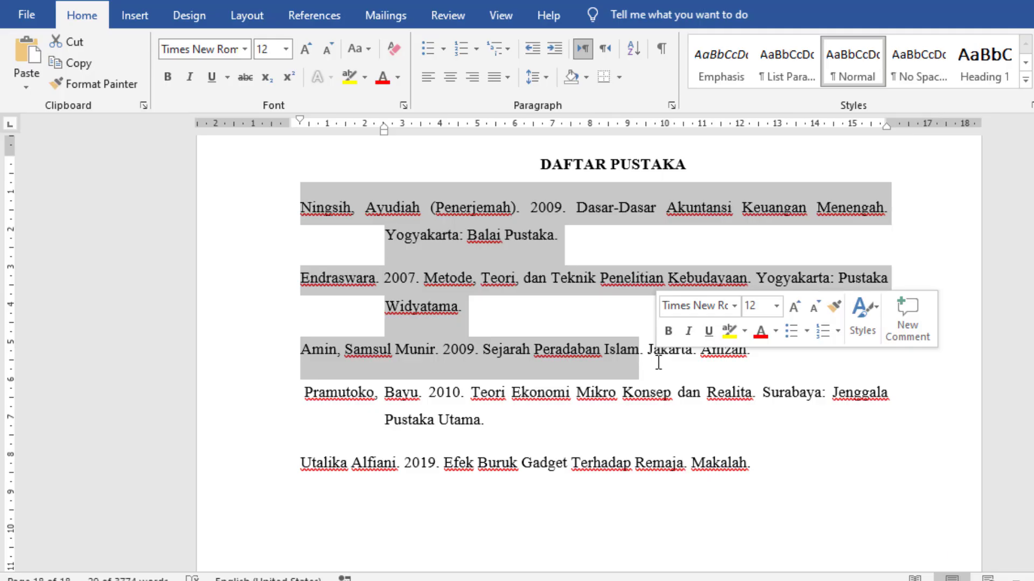
pyautogui.click(572, 344)
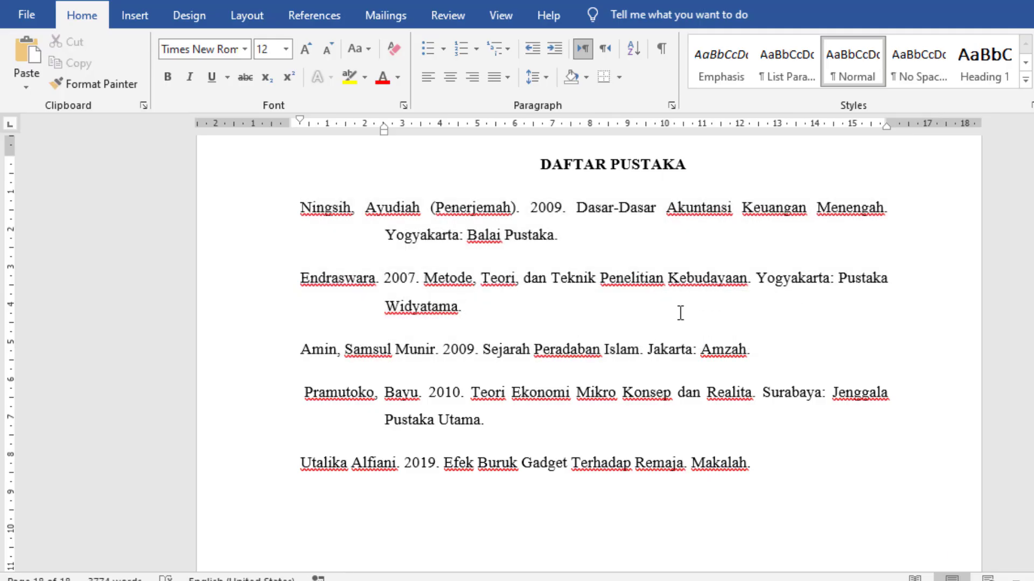
pyautogui.scroll(1, 680, 312)
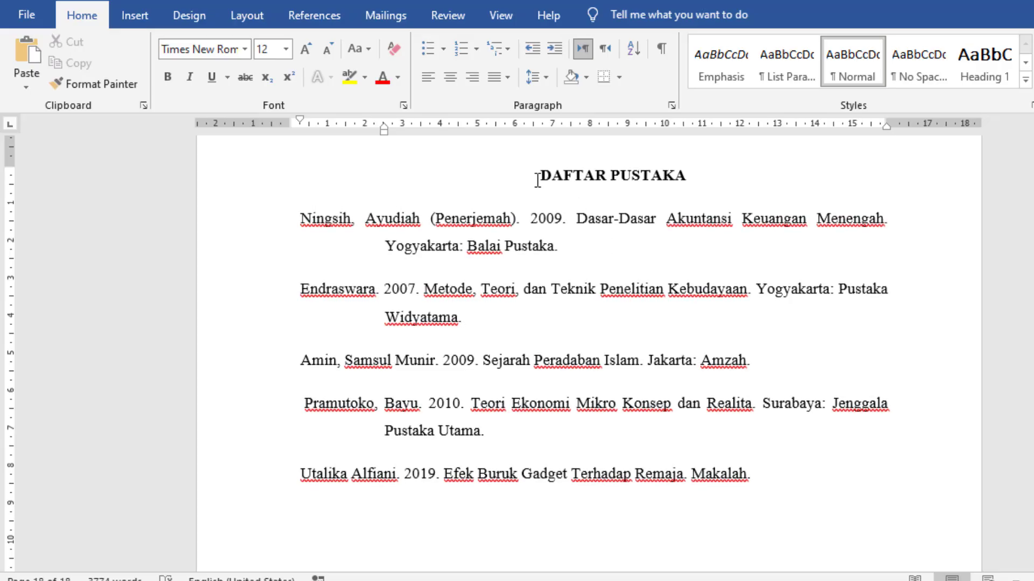
pyautogui.moveTo(537, 180); pyautogui.dragTo(743, 177)
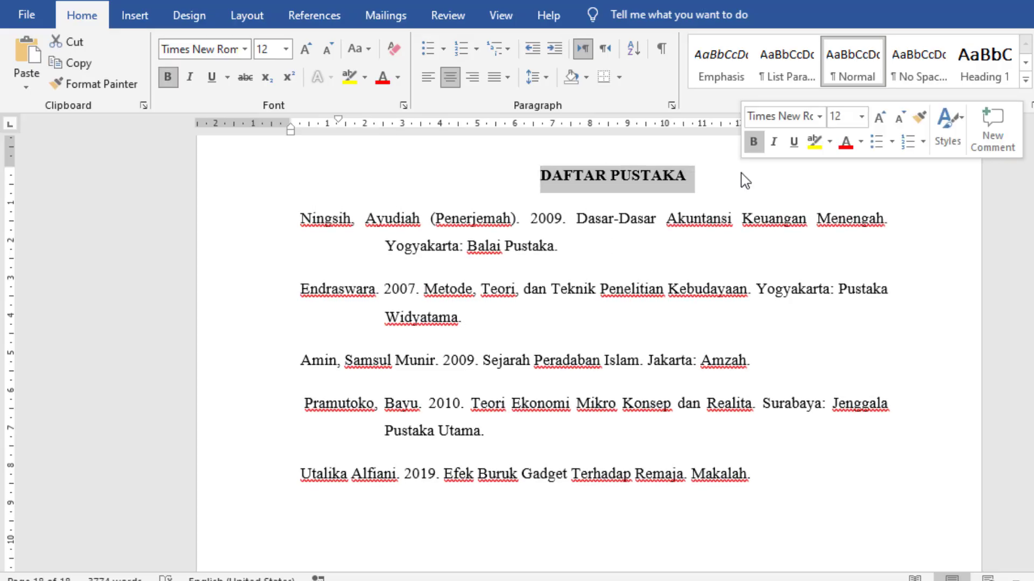
pyautogui.click(301, 218)
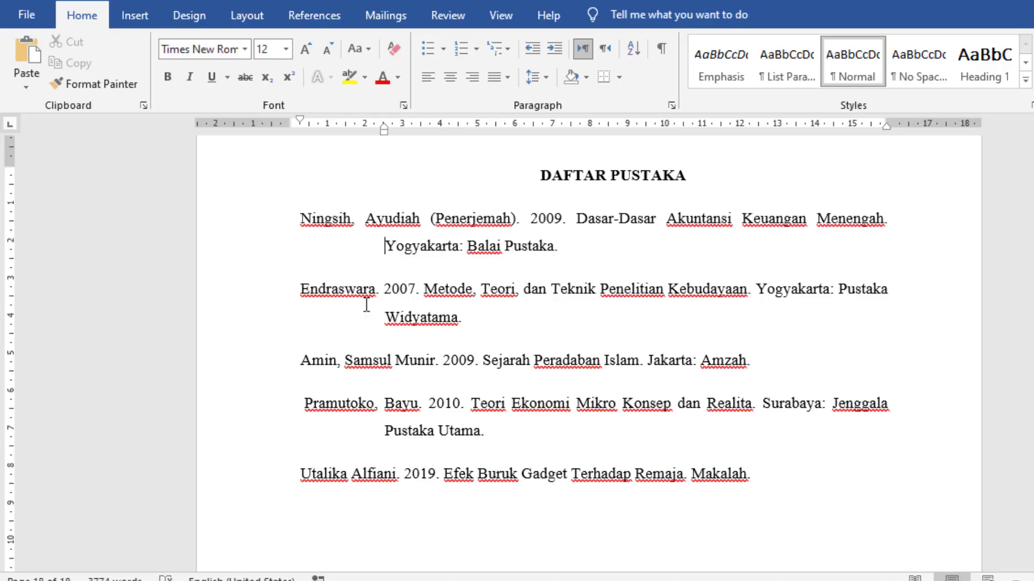
# Set all bibliography entries below the heading to Times New Roman (Headings), size 12
pyautogui.click(310, 221)
pyautogui.moveTo(305, 221); pyautogui.dragTo(722, 467)
pyautogui.click(735, 467)
pyautogui.moveTo(305, 226); pyautogui.dragTo(758, 521)
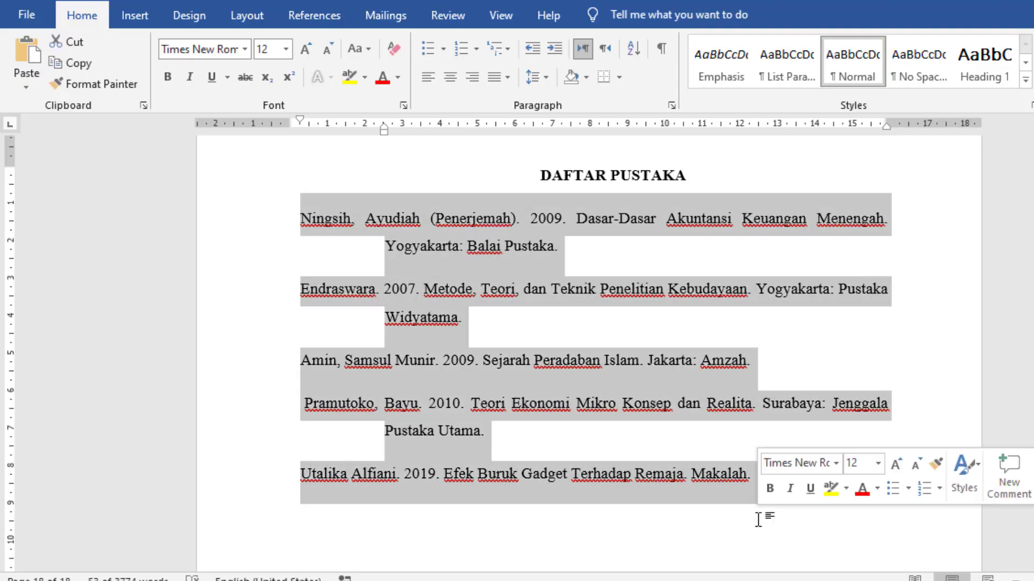
pyautogui.click(247, 58)
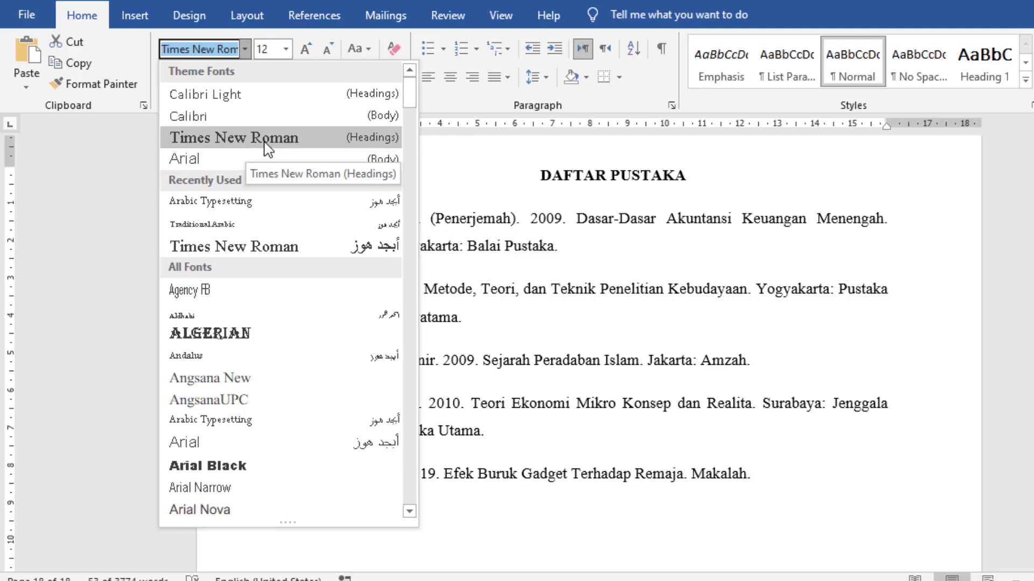
pyautogui.click(268, 148)
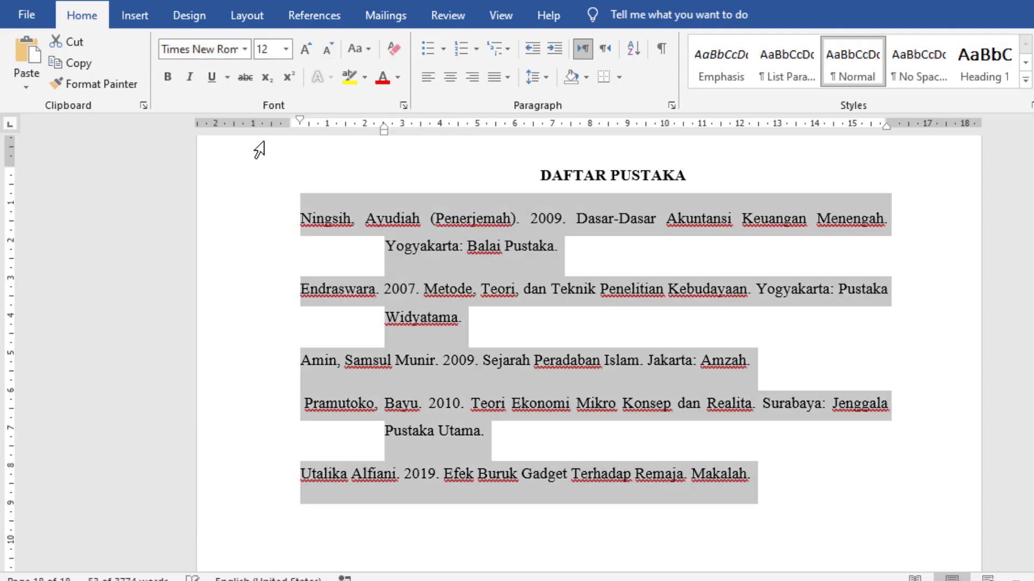
pyautogui.click(285, 49)
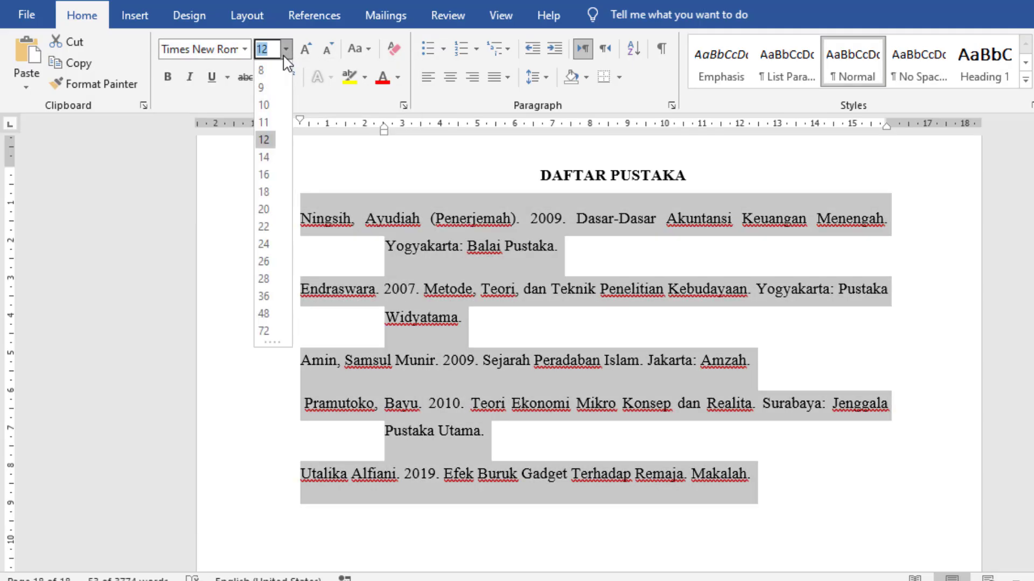
pyautogui.click(264, 141)
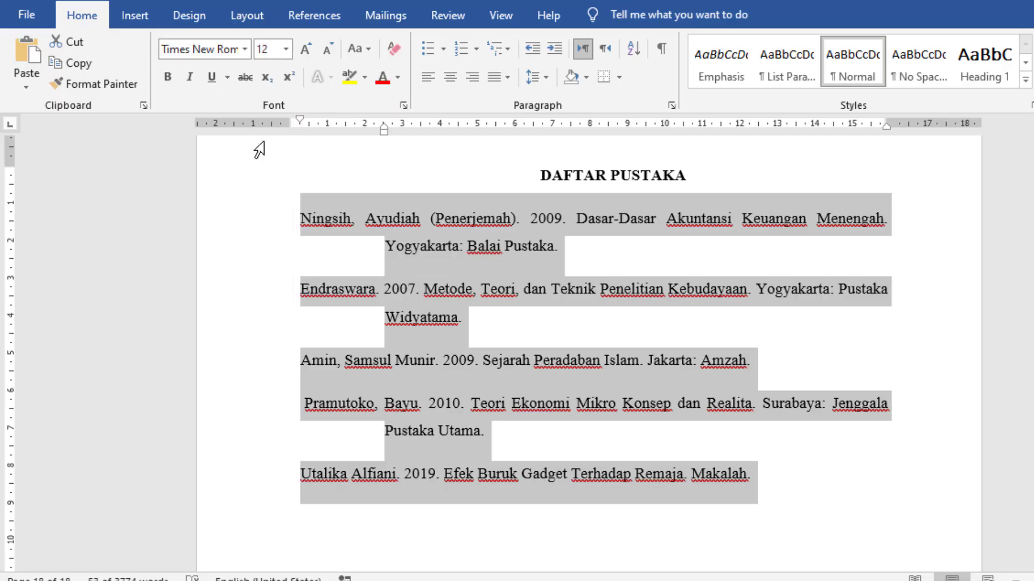
# Check the line spacing options for the selected bibliography entries without changing them
pyautogui.click(545, 78)
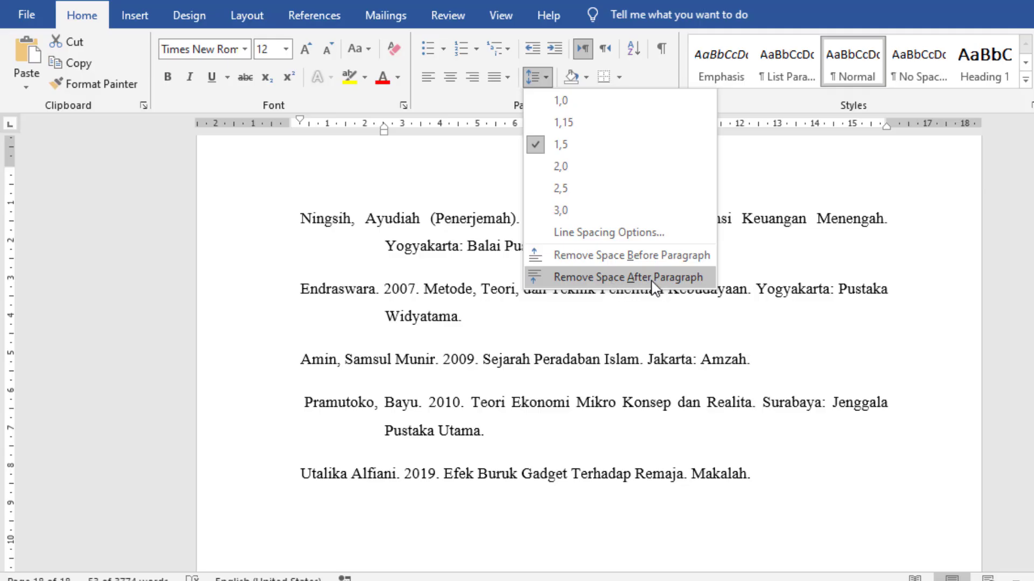
pyautogui.click(399, 383)
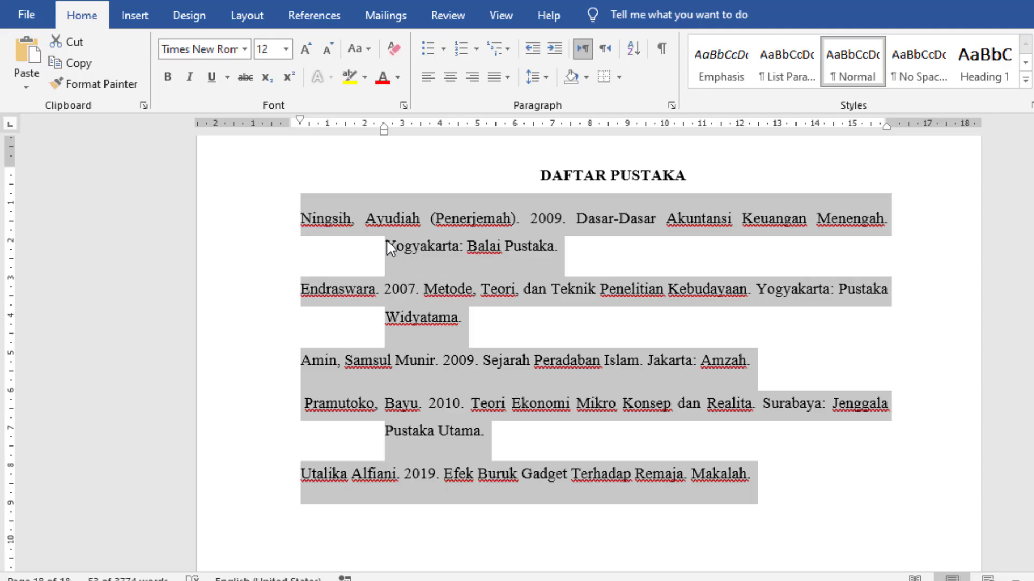
pyautogui.click(340, 220)
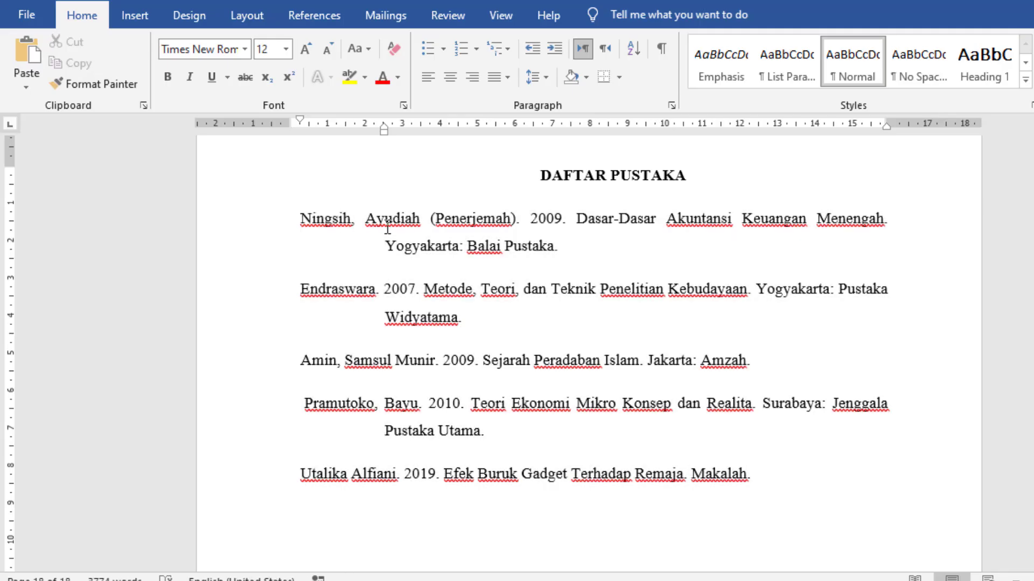
# Shift the indents of all bibliography entries so their first lines start at the left margin, keeping the hanging indent
pyautogui.moveTo(387, 229); pyautogui.dragTo(440, 475)
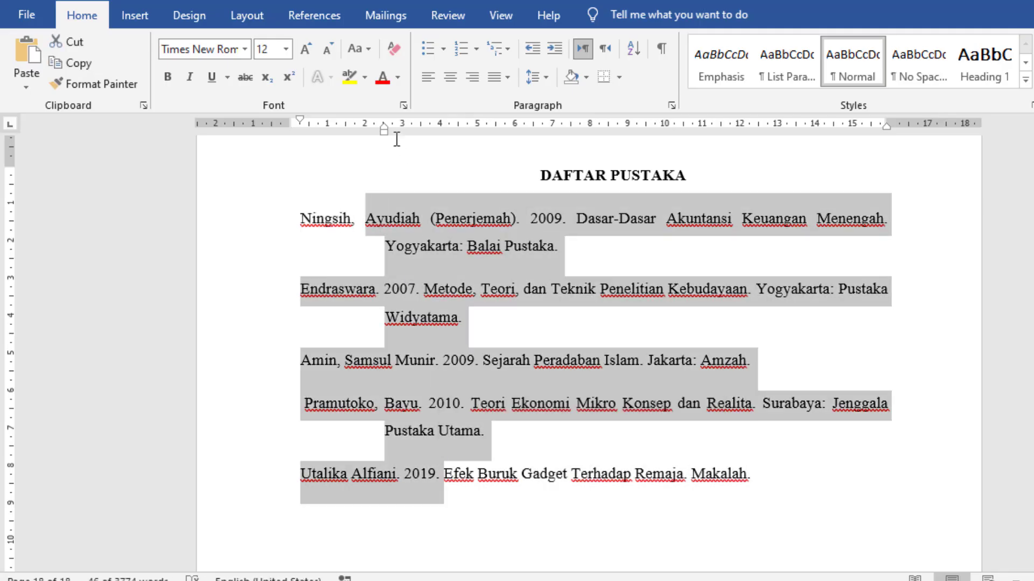
pyautogui.moveTo(383, 130)
pyautogui.mouseDown()
pyautogui.moveTo(353, 131)
pyautogui.moveTo(390, 134)
pyautogui.moveTo(381, 136)
pyautogui.mouseUp()
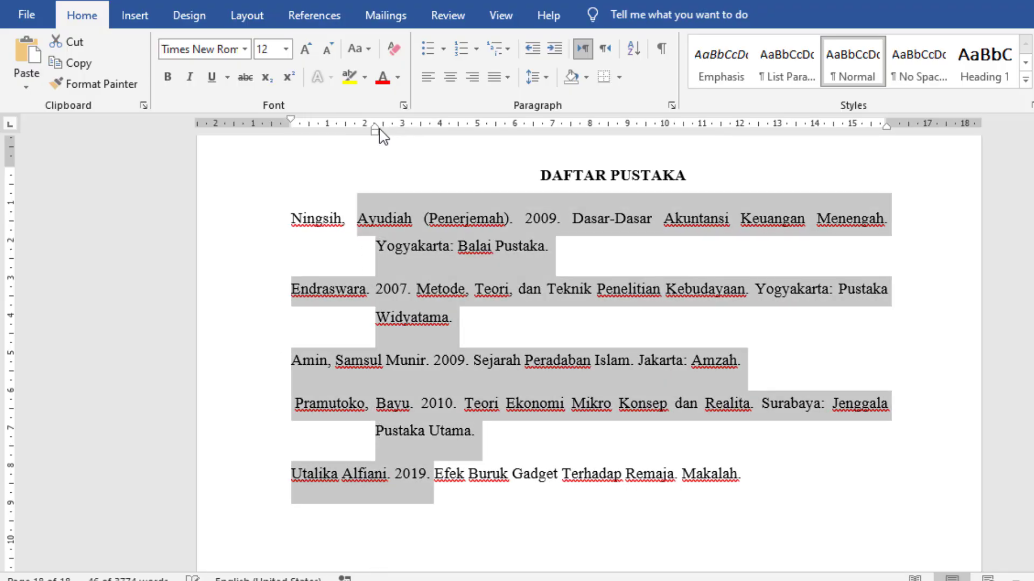
pyautogui.click(458, 256)
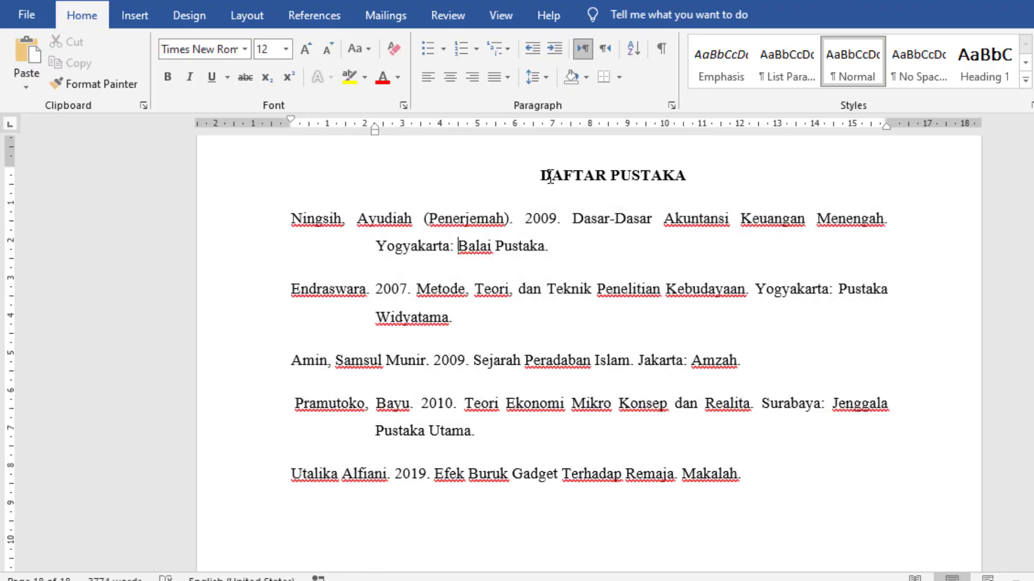
pyautogui.moveTo(550, 176); pyautogui.dragTo(687, 178)
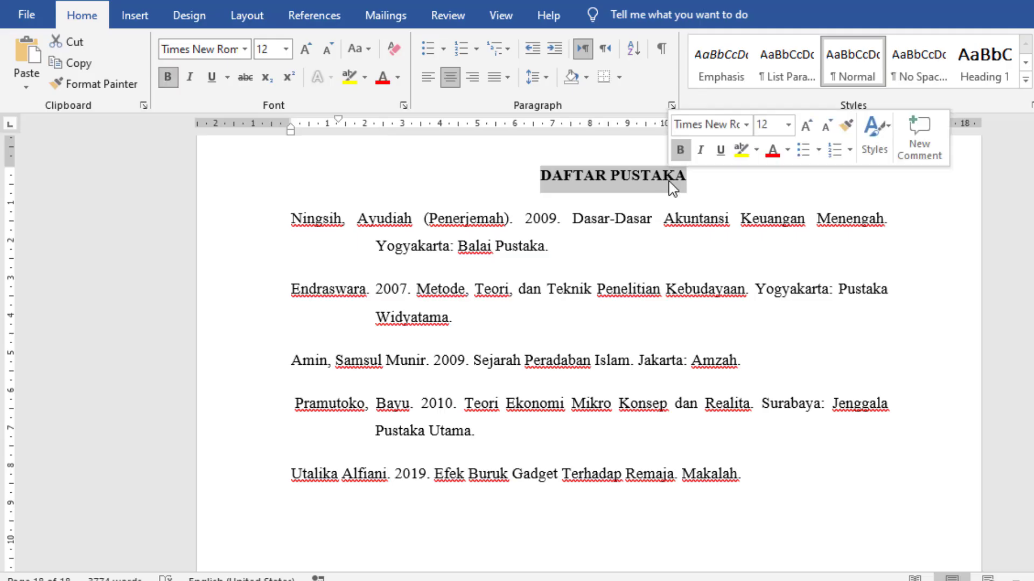
pyautogui.click(386, 312)
pyautogui.click(382, 317)
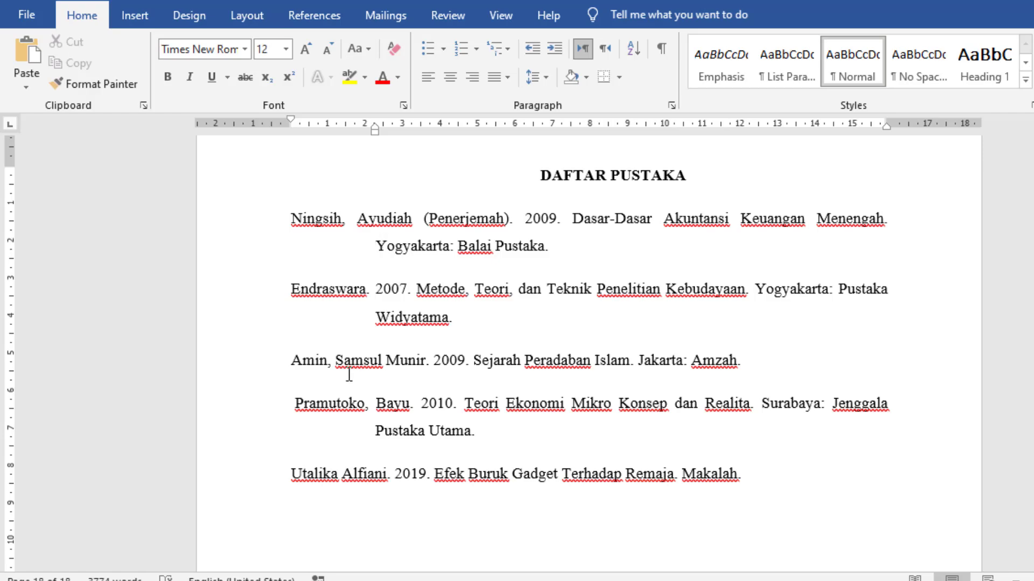
pyautogui.click(328, 365)
pyautogui.moveTo(377, 289); pyautogui.dragTo(385, 317)
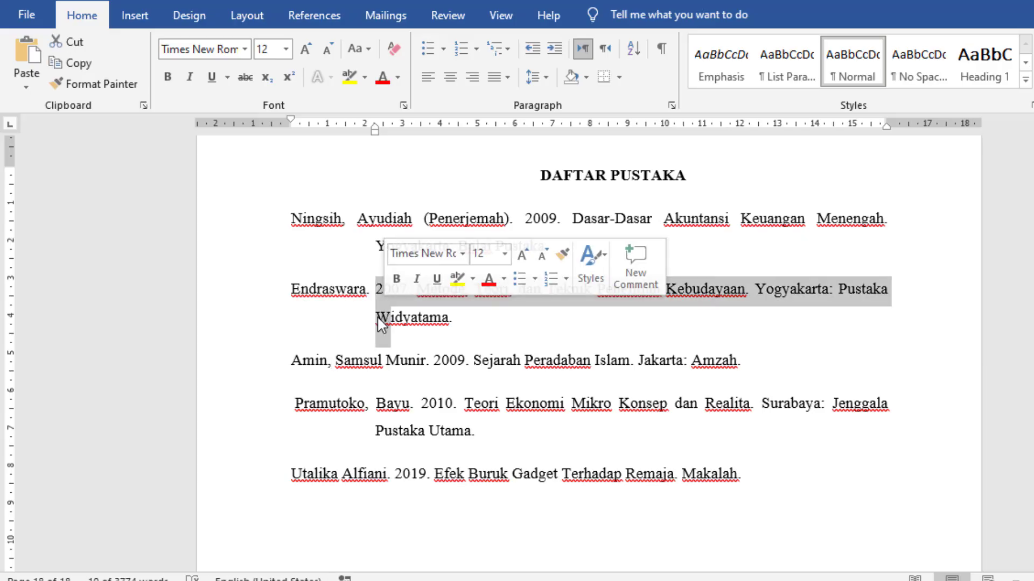
pyautogui.click(366, 319)
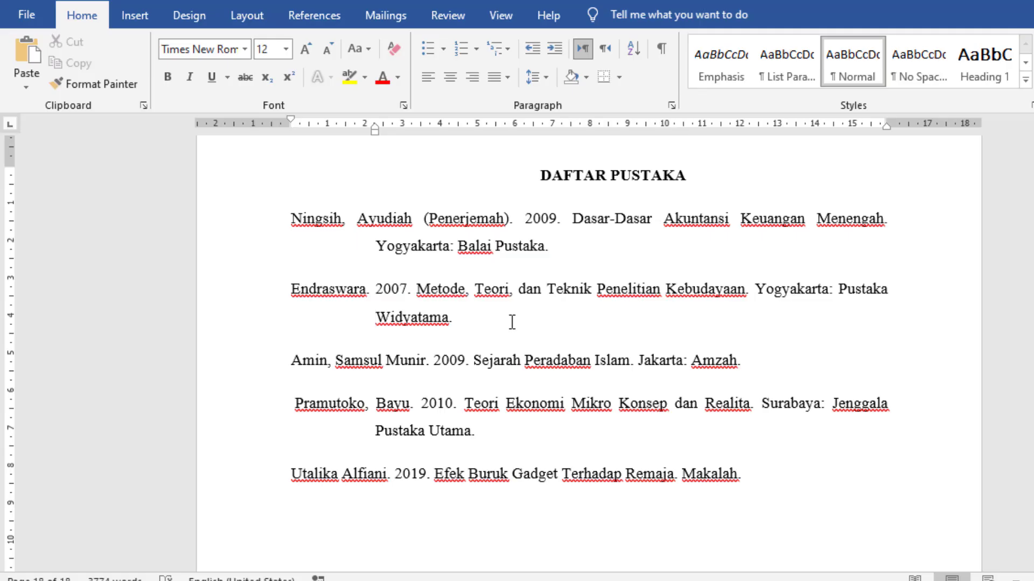
# Create a new blank document and enter the heading DAFTAR PUSTAKA
pyautogui.hotkey('ctrl', 'n')
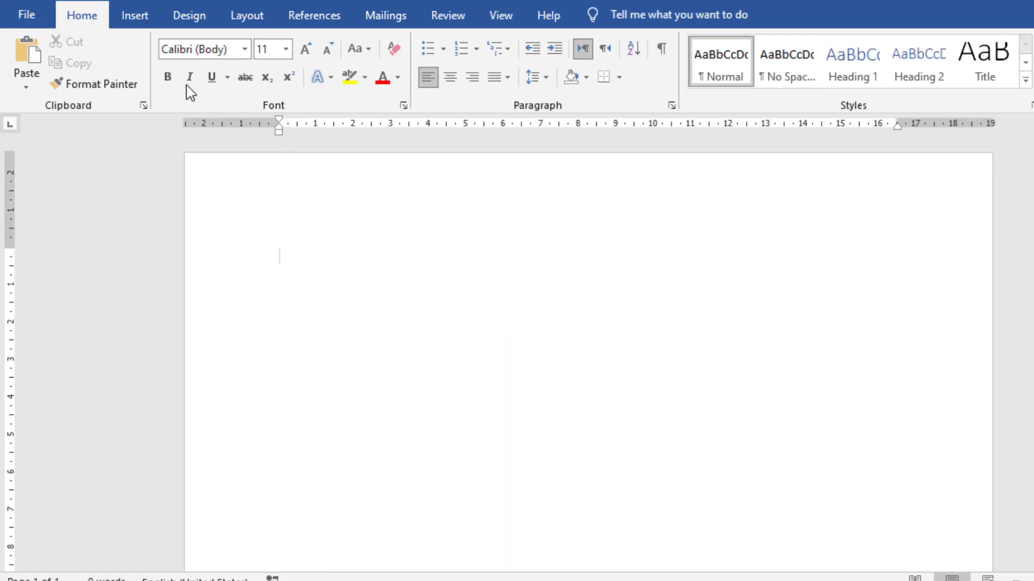
pyautogui.write('DAFTA')
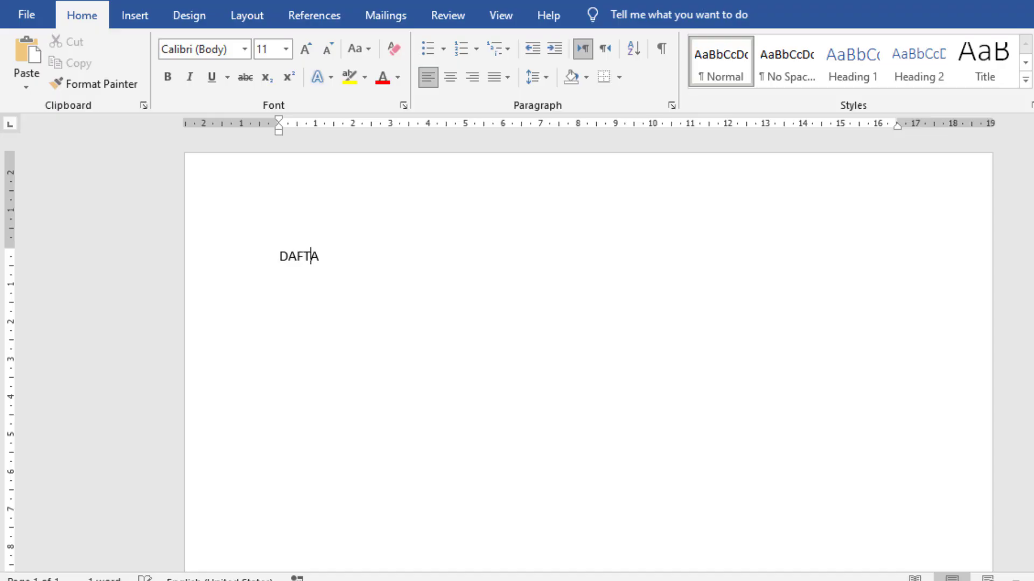
pyautogui.write('R PUSTAKA')
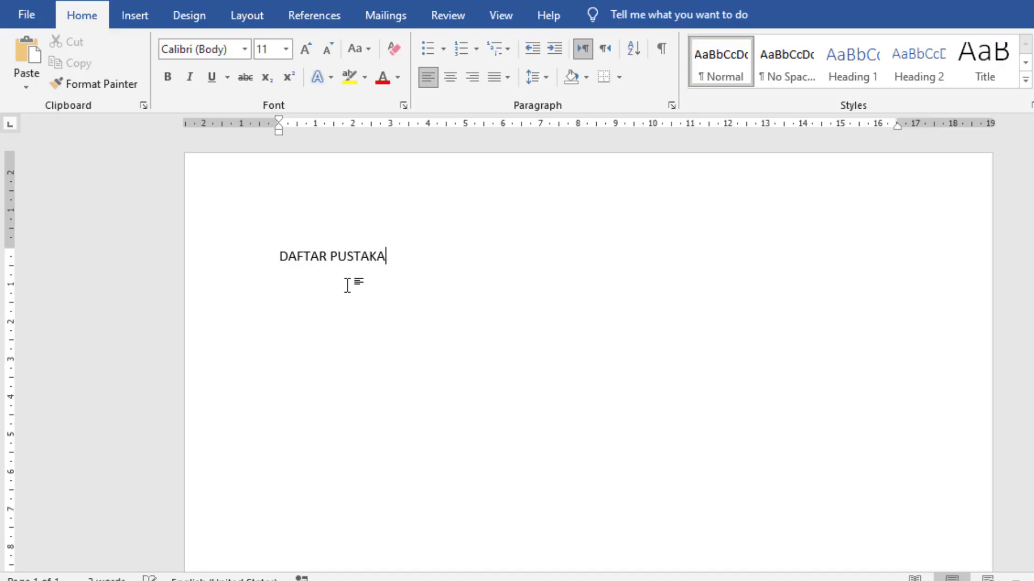
# Make the DAFTAR PUSTAKA heading bold and centred, and add a left-aligned empty line below it
pyautogui.hotkey('ctrl', 'a')
pyautogui.hotkey('ctrl', 'b')
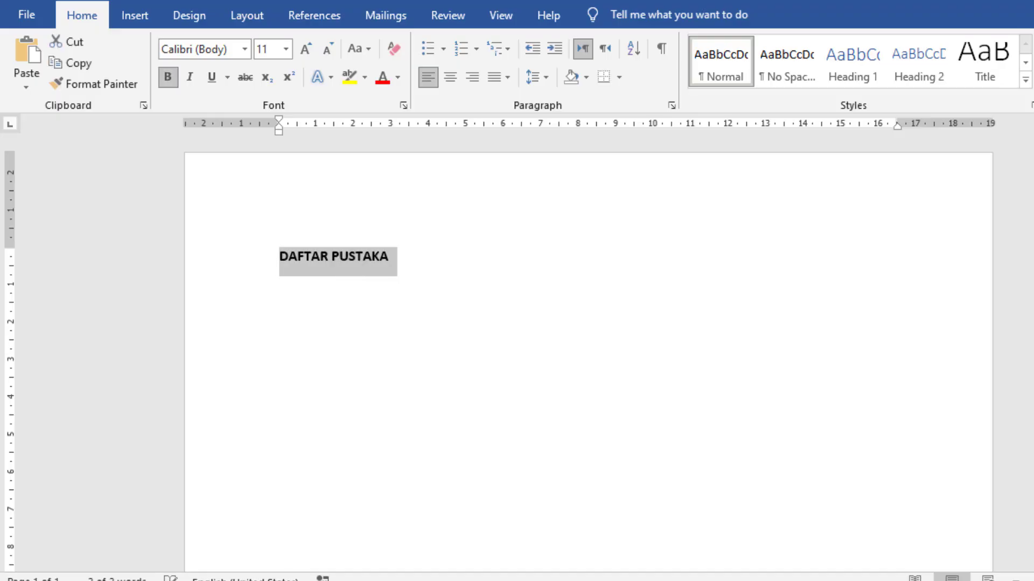
pyautogui.click(472, 80)
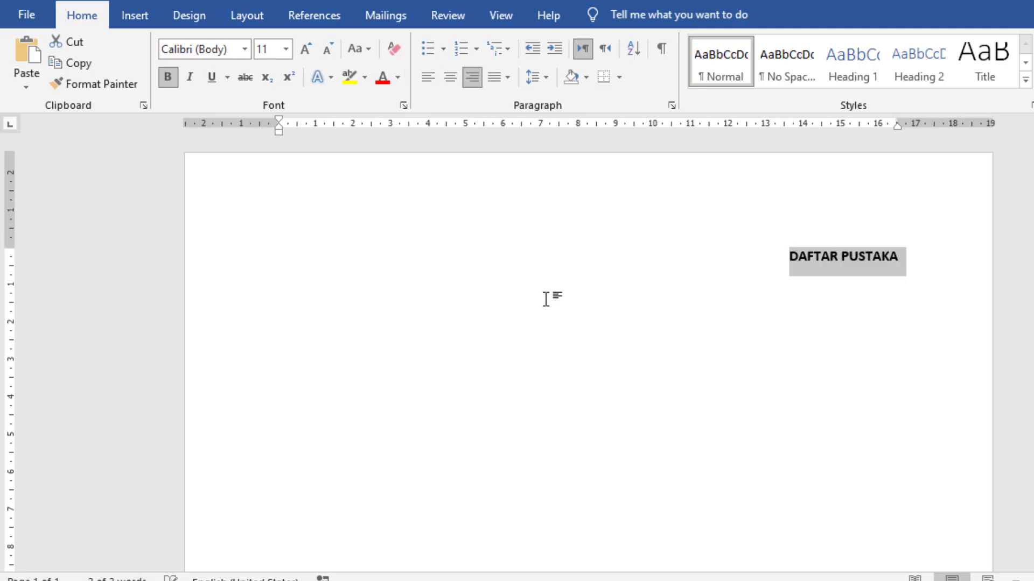
pyautogui.click(449, 81)
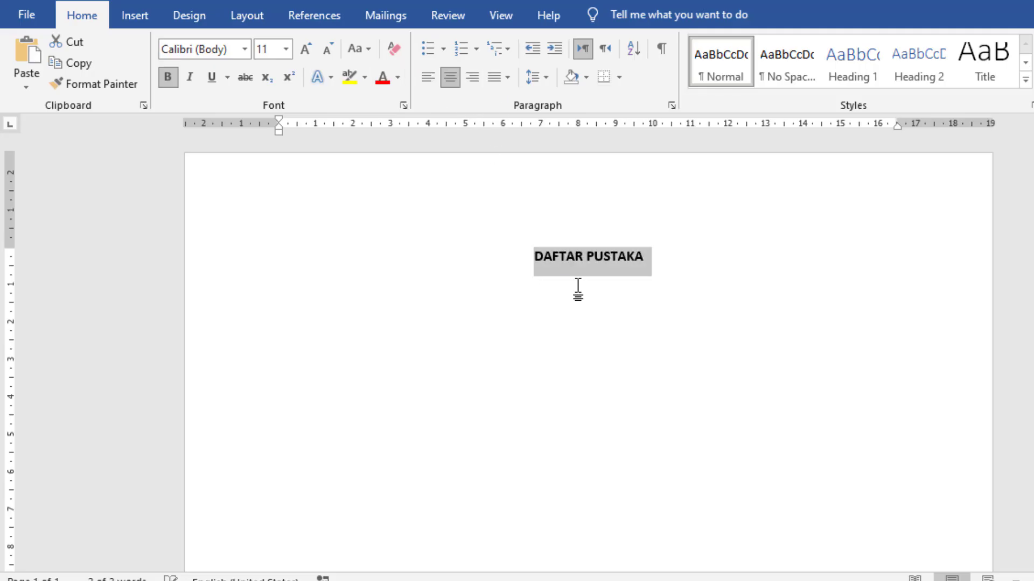
pyautogui.click(669, 282)
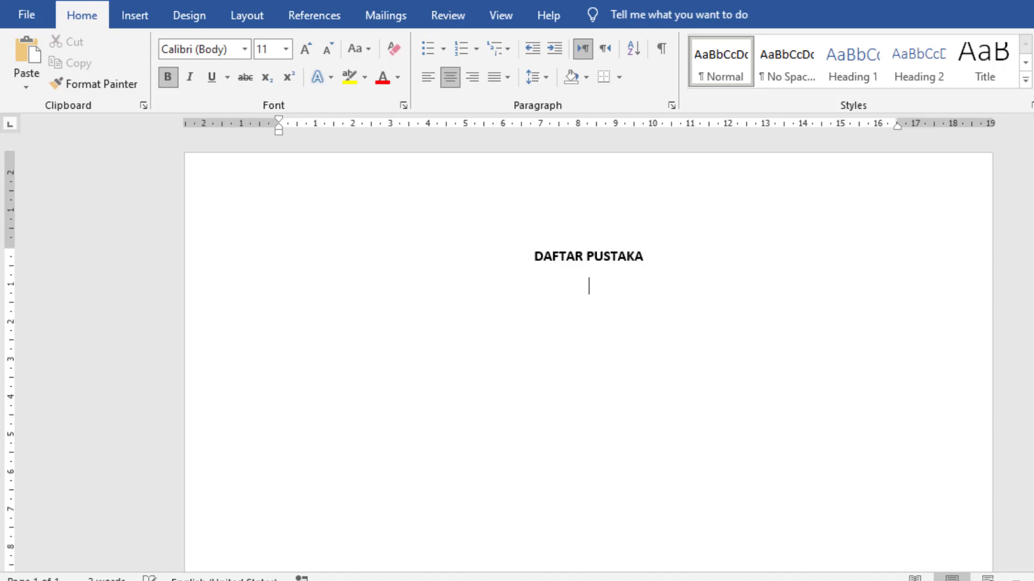
pyautogui.click(424, 82)
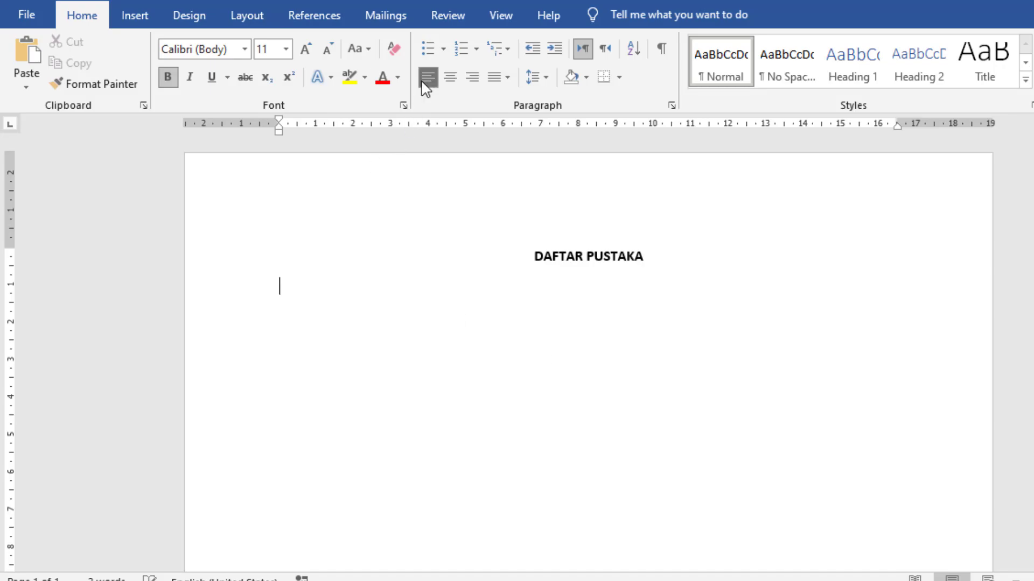
# Start a new book source in the source manager and enter the author's full name
pyautogui.click(316, 24)
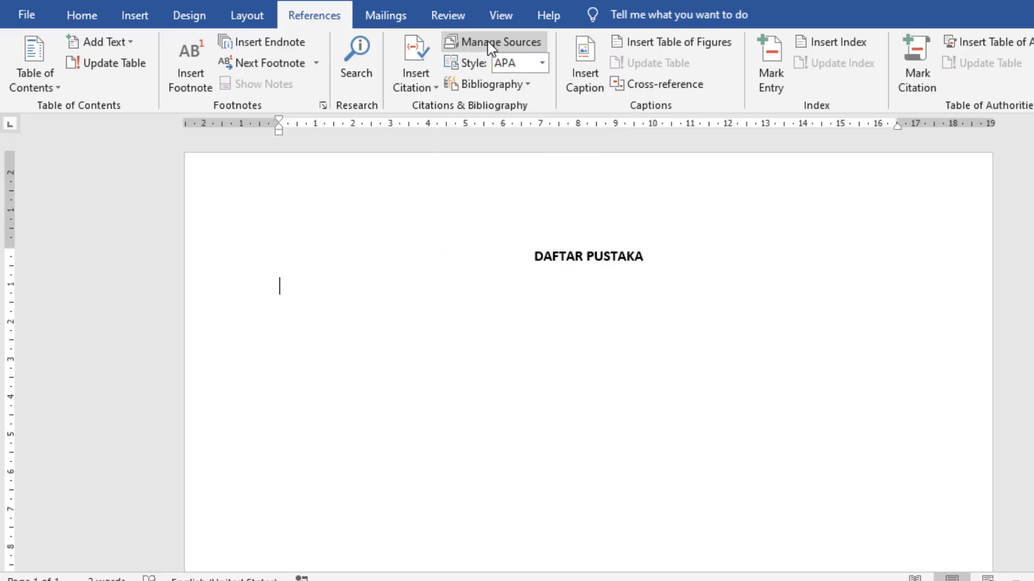
pyautogui.click(520, 42)
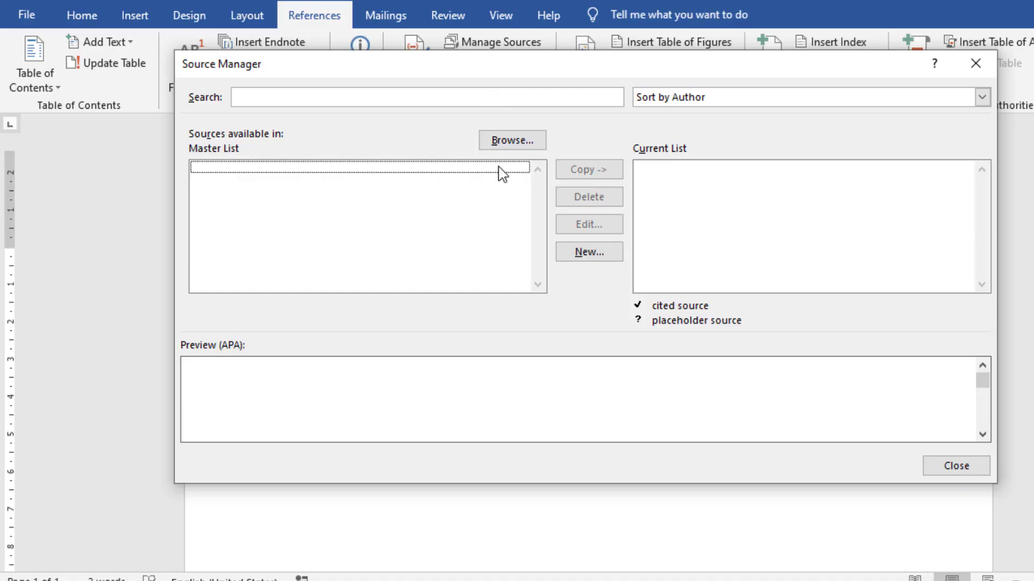
pyautogui.click(583, 254)
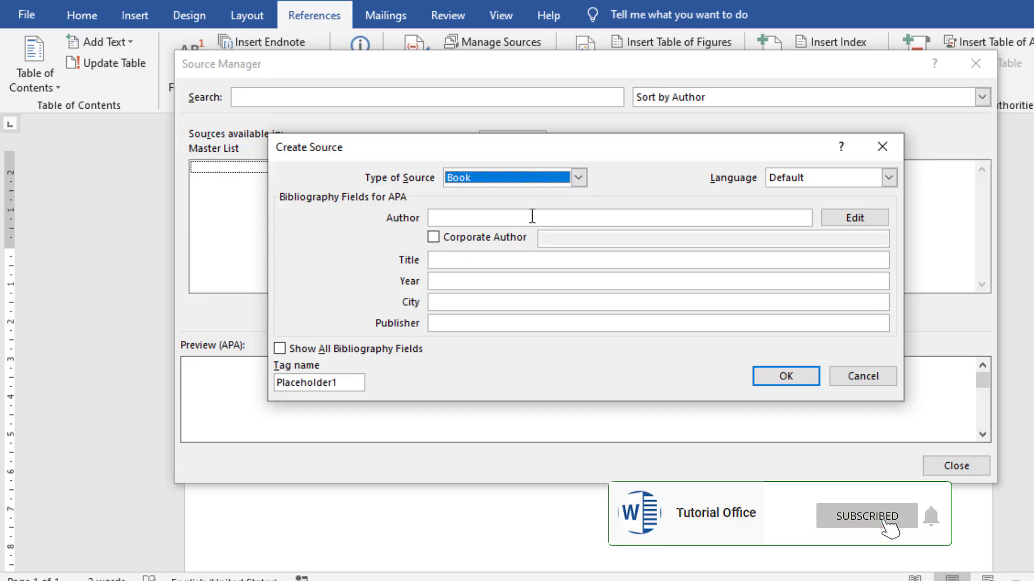
pyautogui.click(498, 216)
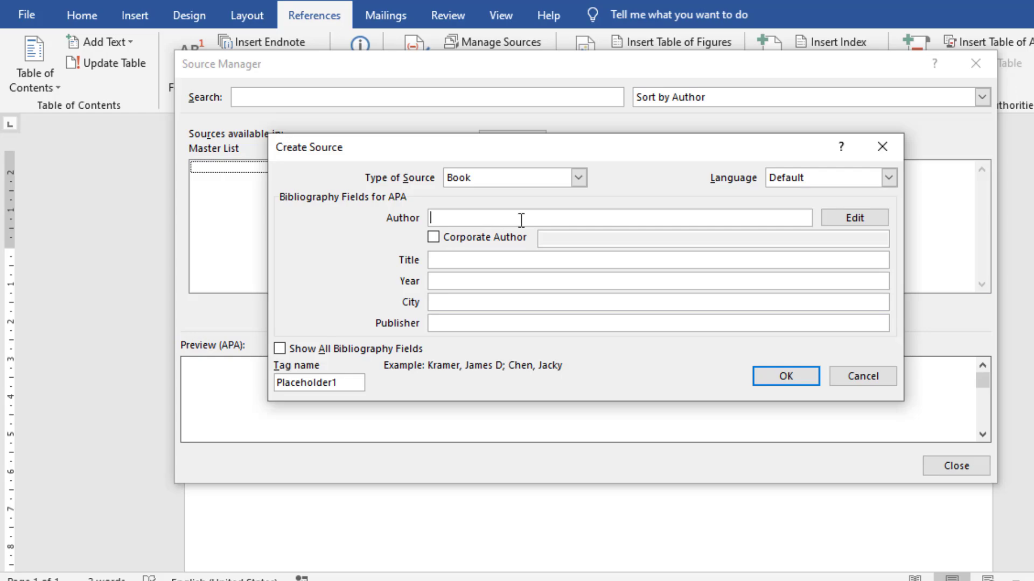
pyautogui.write('kmk')
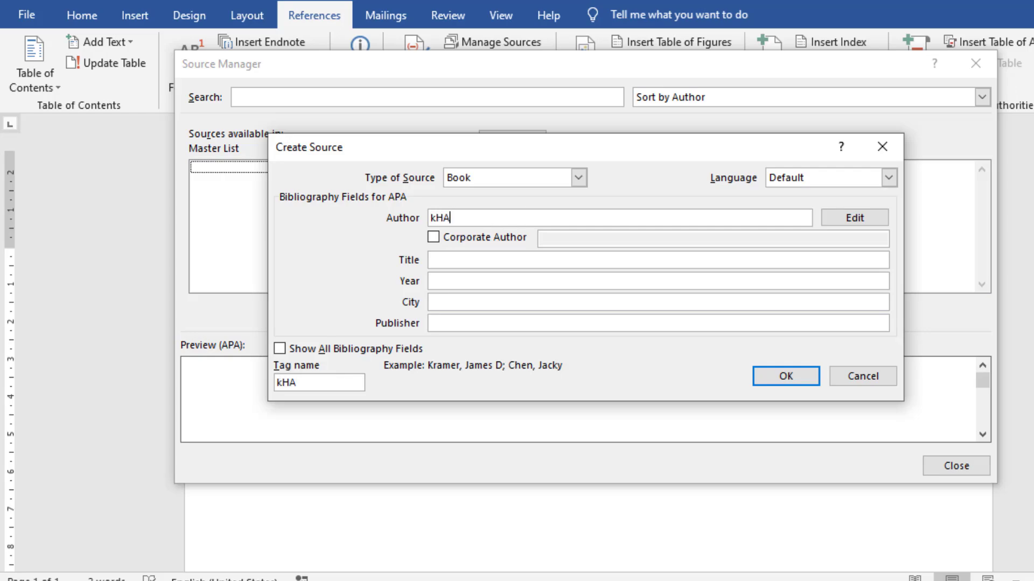
pyautogui.press('BackSpace')
pyautogui.press('BackSpace')
pyautogui.press('BackSpace')
pyautogui.write('Khairil Anwar')
# Enter the book title "Pengembangan studi pemikiran filsafat modern" for the new source
pyautogui.click(513, 260)
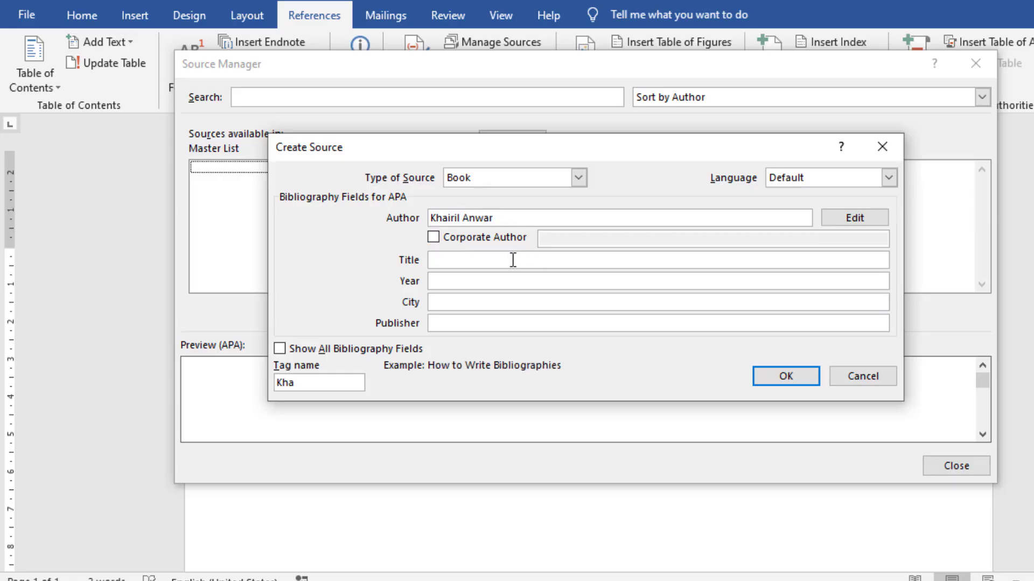
pyautogui.write('Pengembangan st')
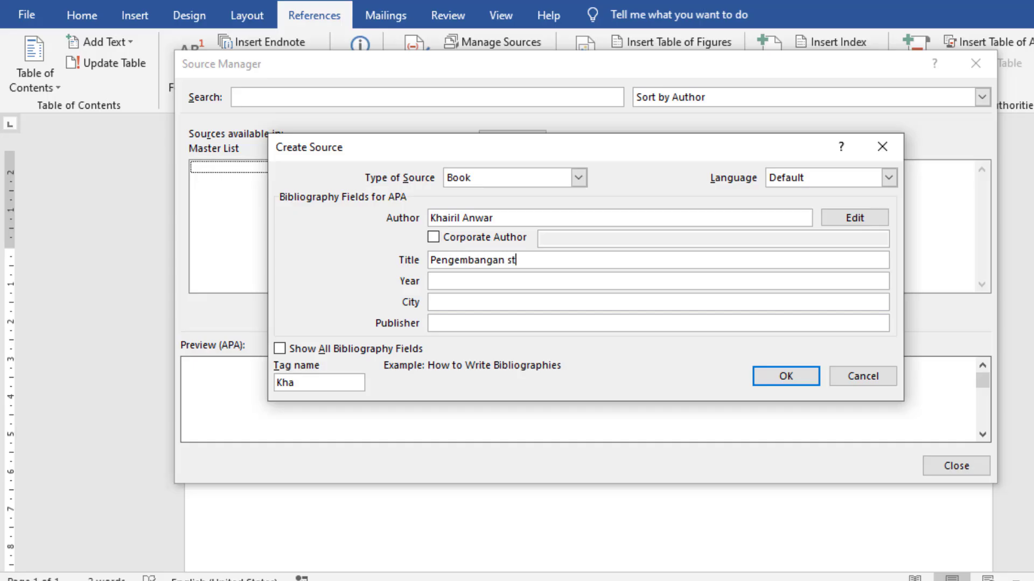
pyautogui.write('udi pemikiran fils')
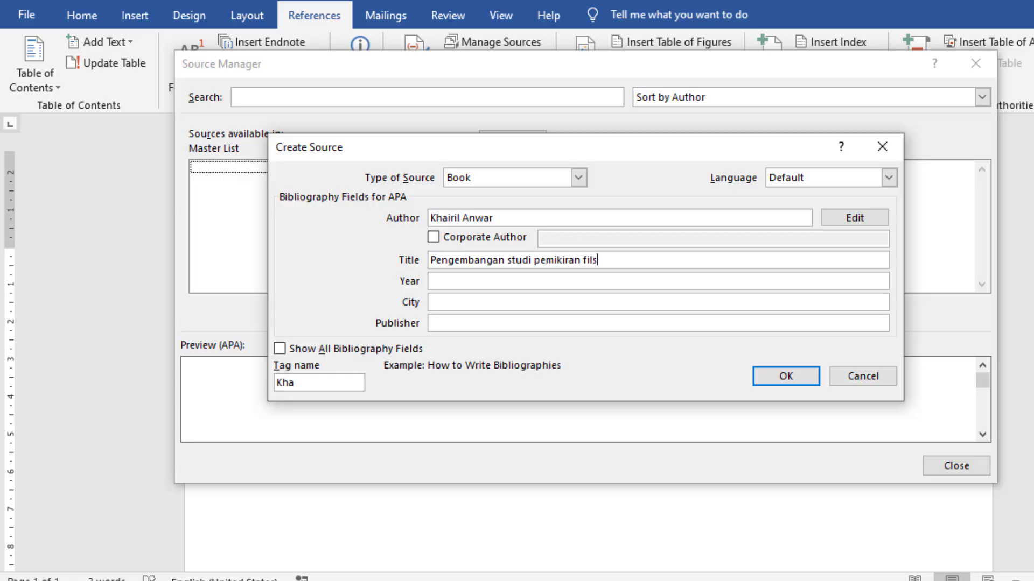
pyautogui.write('afat modern')
# Set the source's year to 2014, city to Surabaya and publisher to Gramedia, and save the source
pyautogui.click(543, 284)
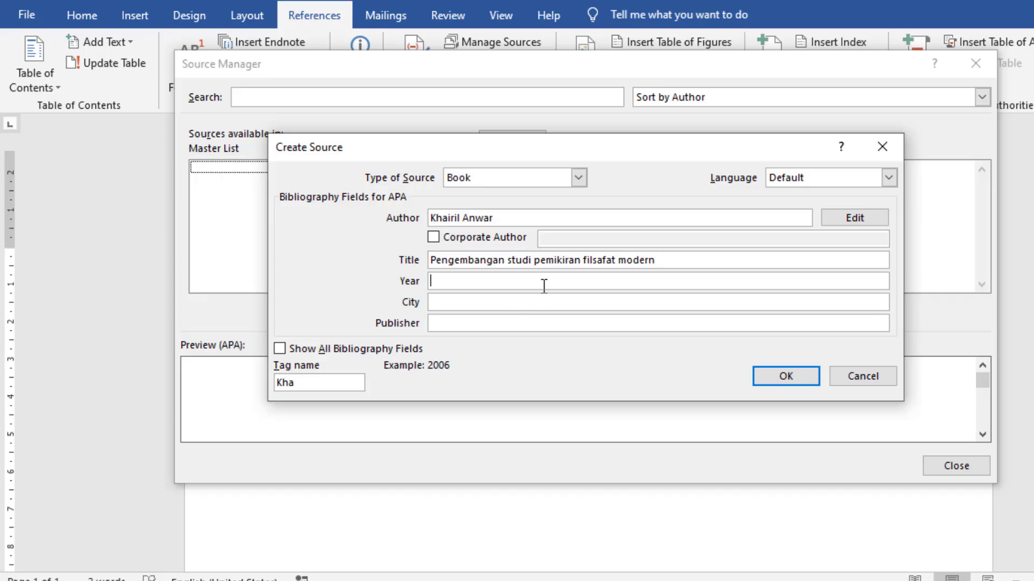
pyautogui.write('2014')
pyautogui.click(509, 303)
pyautogui.write('su')
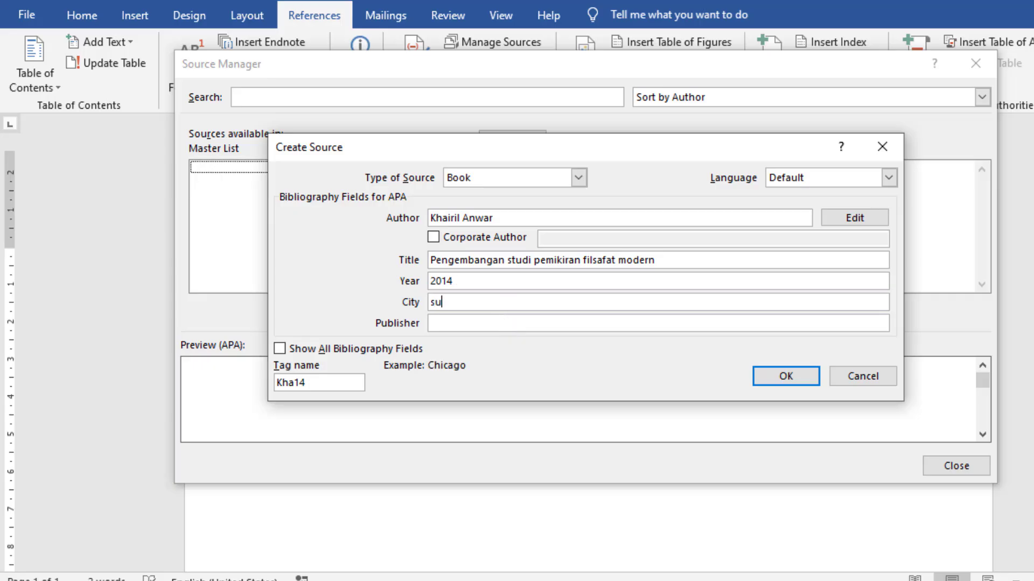
pyautogui.write('urabaya')
pyautogui.click(506, 324)
pyautogui.write('a')
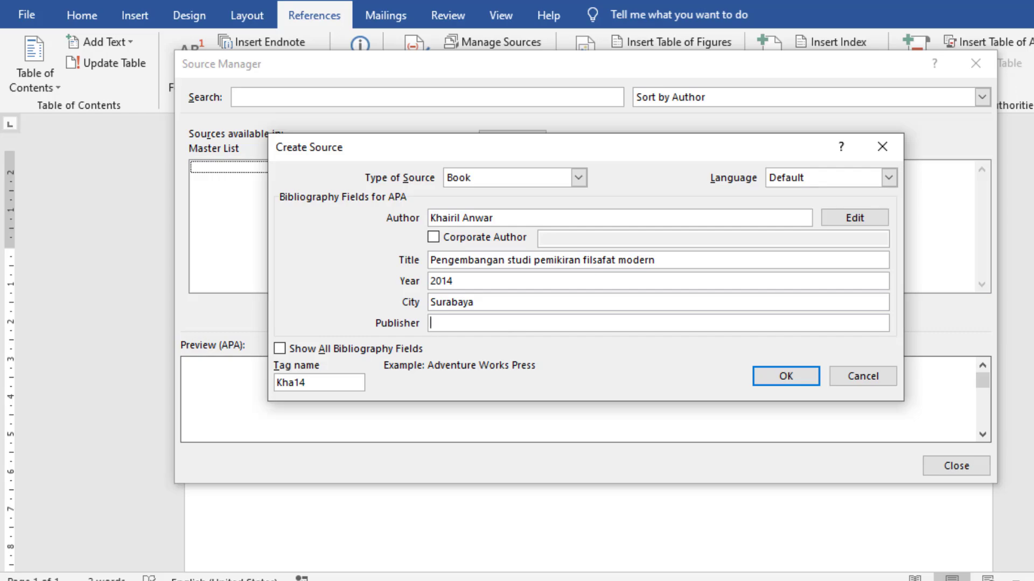
pyautogui.write('Gramedia')
pyautogui.click(805, 381)
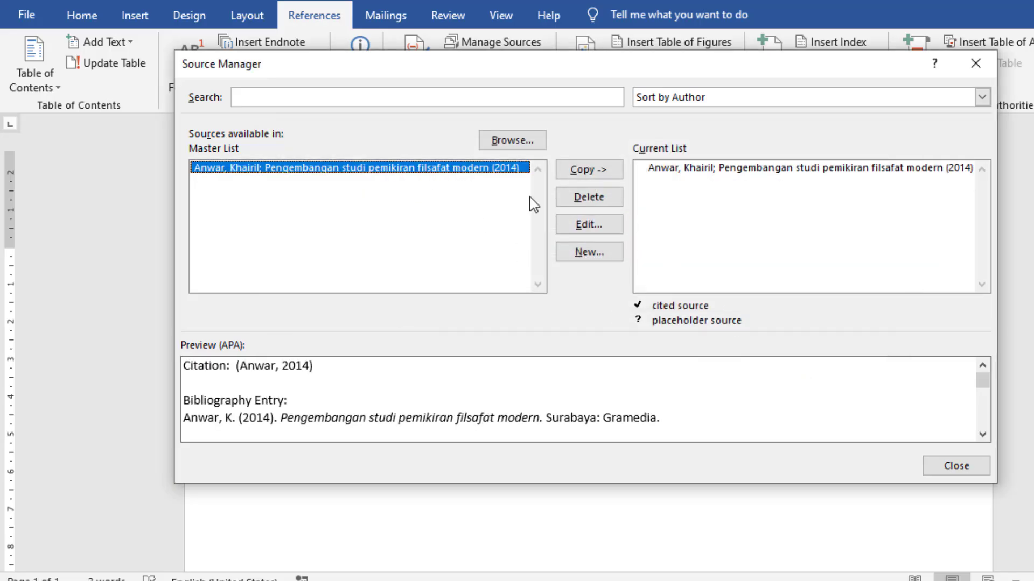
# Start a second new book source and enter its author's full name
pyautogui.click(591, 251)
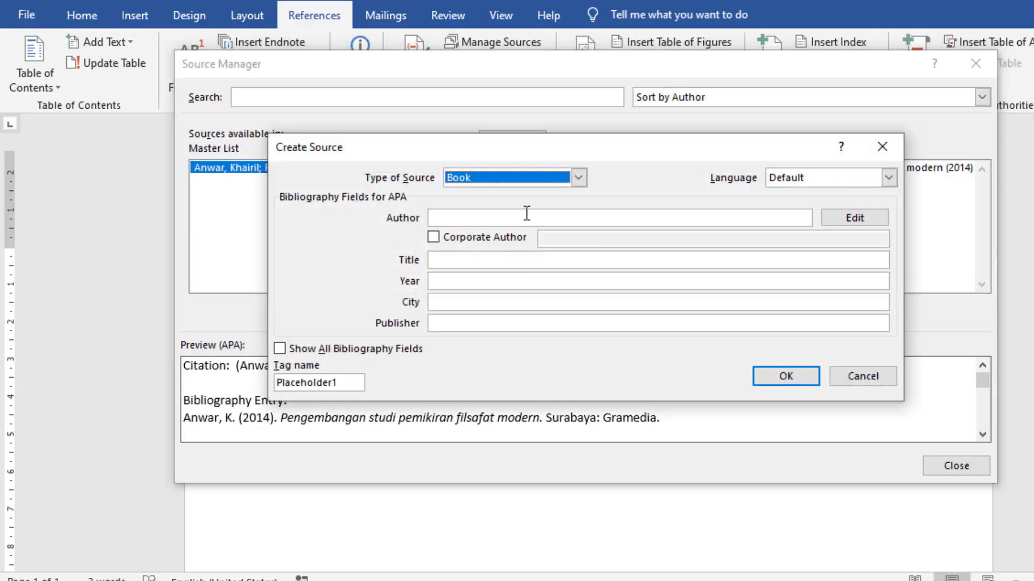
pyautogui.click(526, 215)
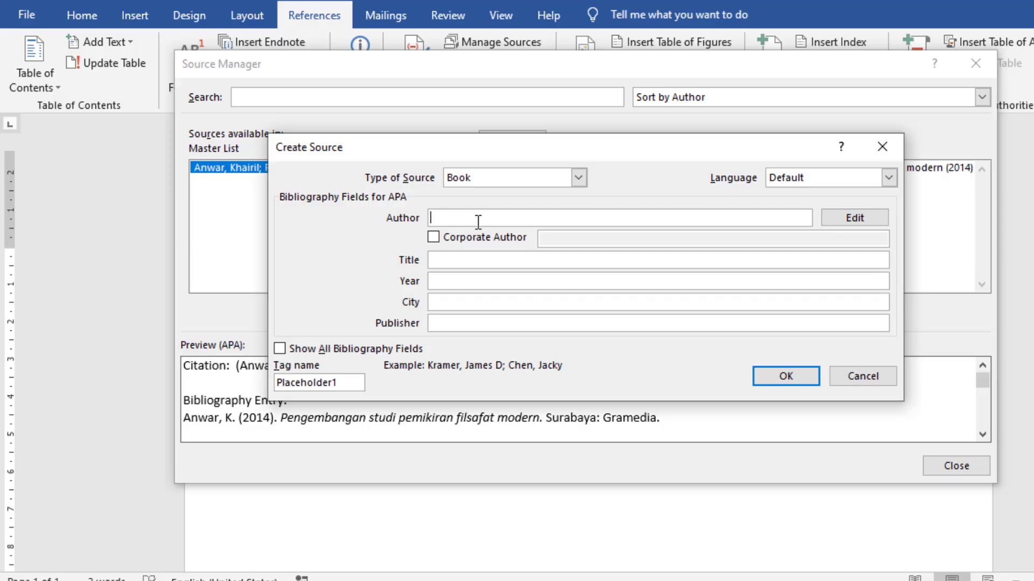
pyautogui.write('Sai')
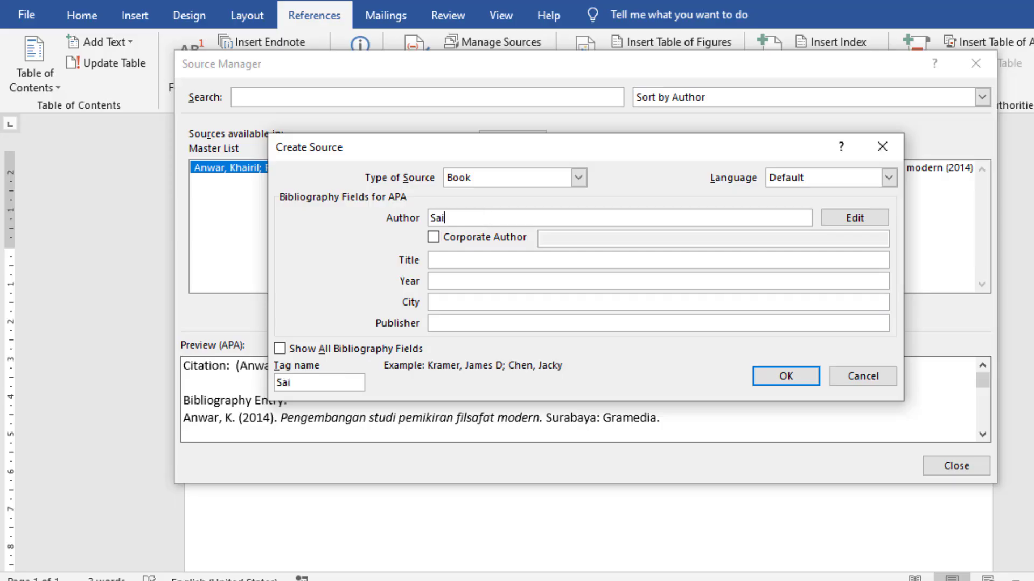
pyautogui.write('ful Arif')
# Enter the title "Filosofi perkembangan budaya jawa di kehidupan modern" for the second book source
pyautogui.click(478, 263)
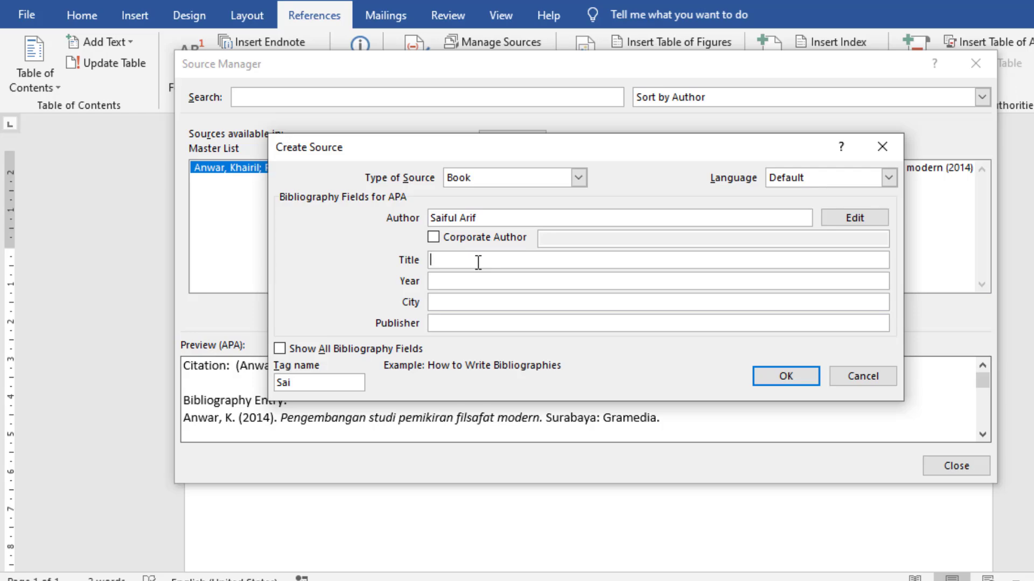
pyautogui.write('Filosofi pe')
pyautogui.press('BackSpace')
pyautogui.write('perkemba')
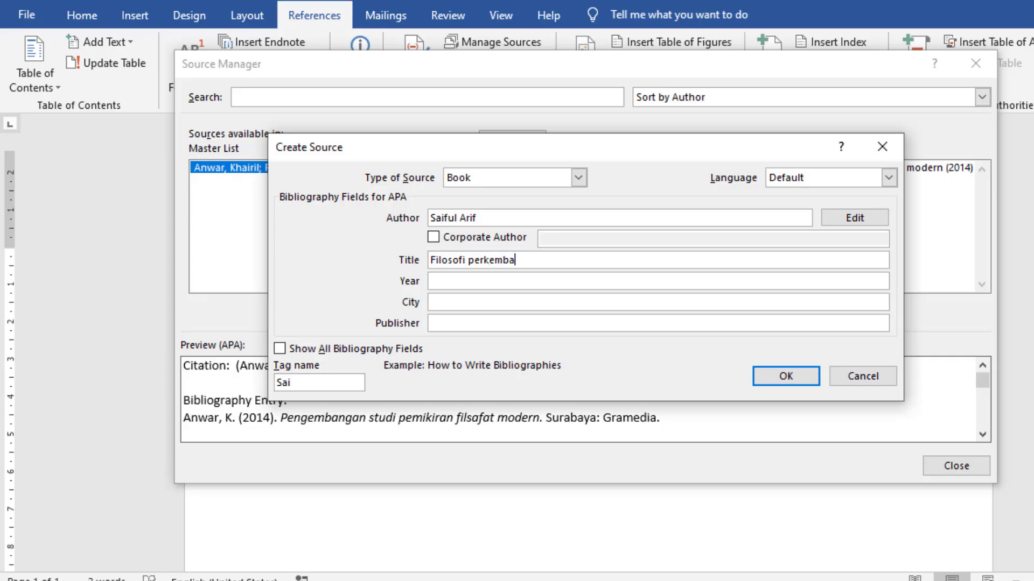
pyautogui.write('ngan budaya jawa ')
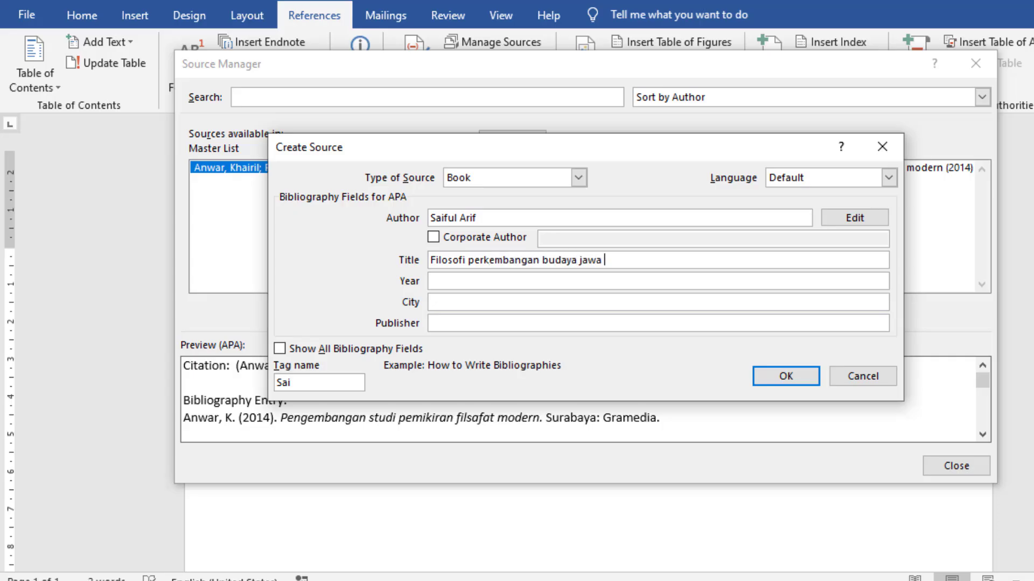
pyautogui.write('di kehidupan modern')
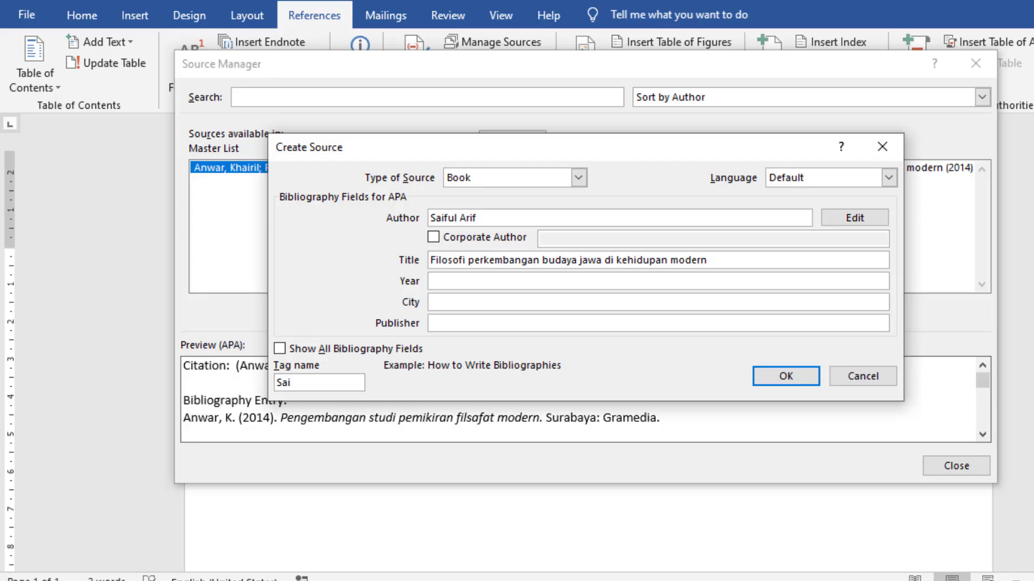
# Set the second source's year to 2005, city to Jakarta and publisher to Dahlia Cetak, save it and close the source manager
pyautogui.click(475, 281)
pyautogui.write('2005')
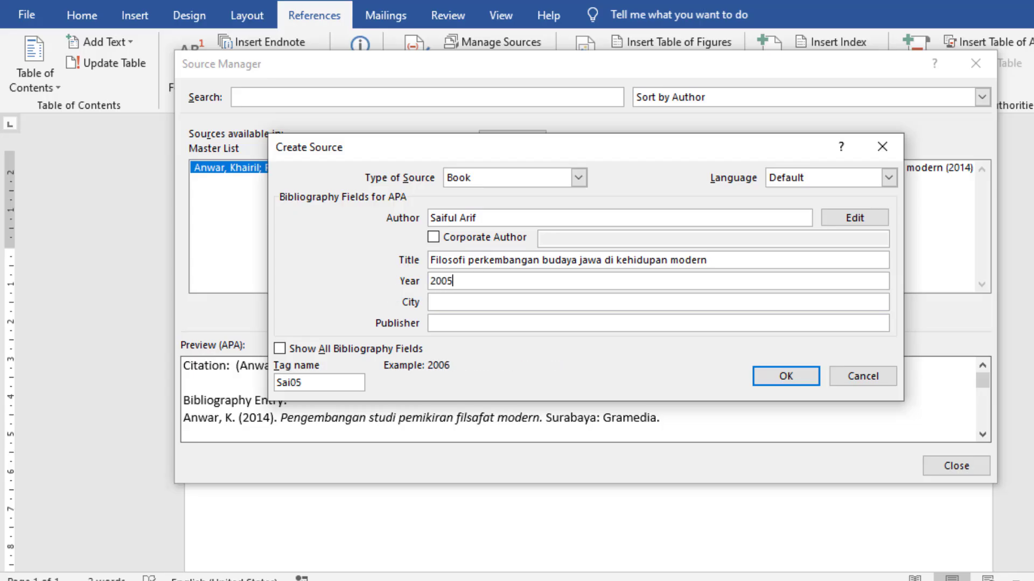
pyautogui.click(464, 302)
pyautogui.write('jakarta')
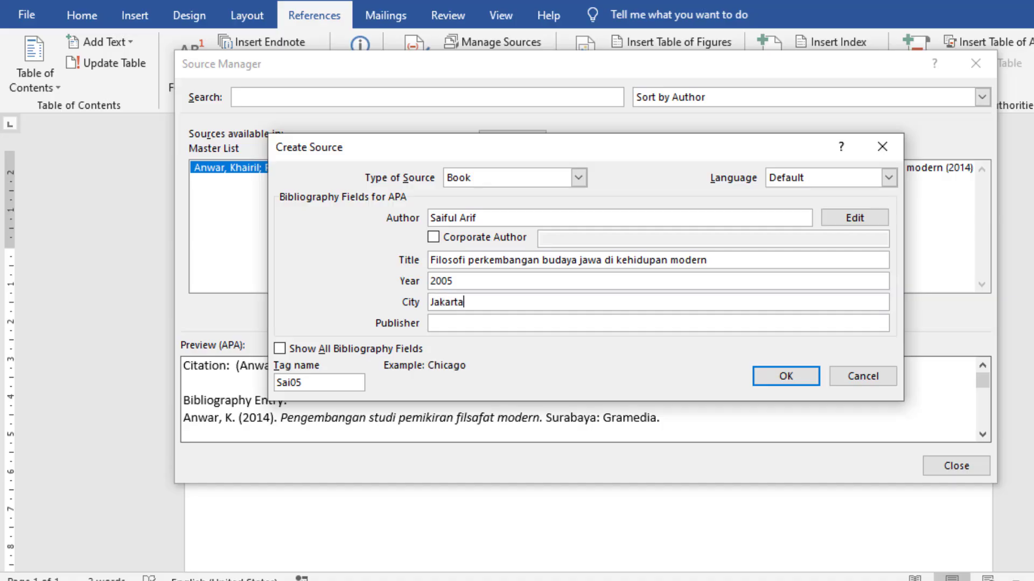
pyautogui.click(481, 324)
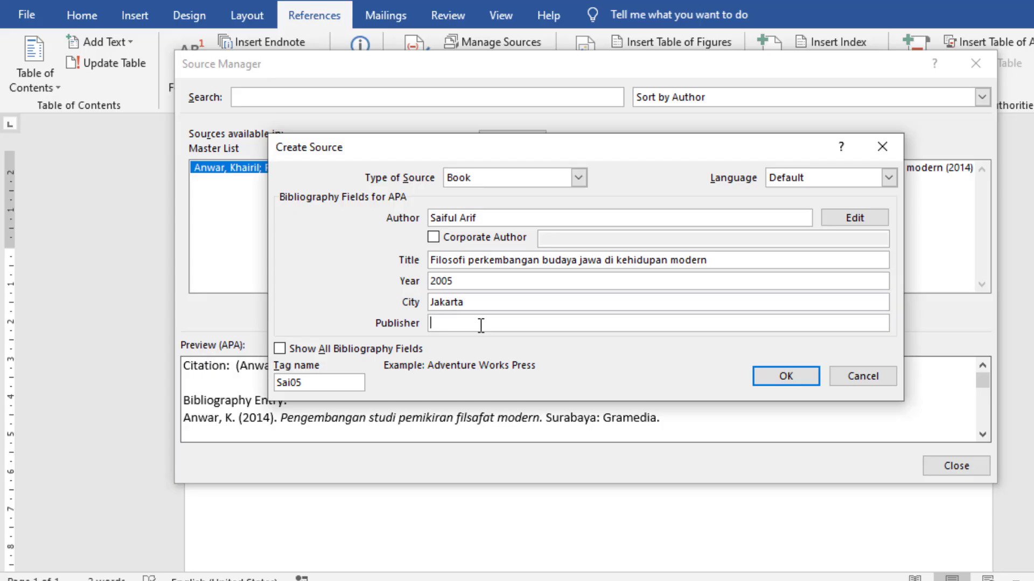
pyautogui.write('d')
pyautogui.write('Dahlia Cetak')
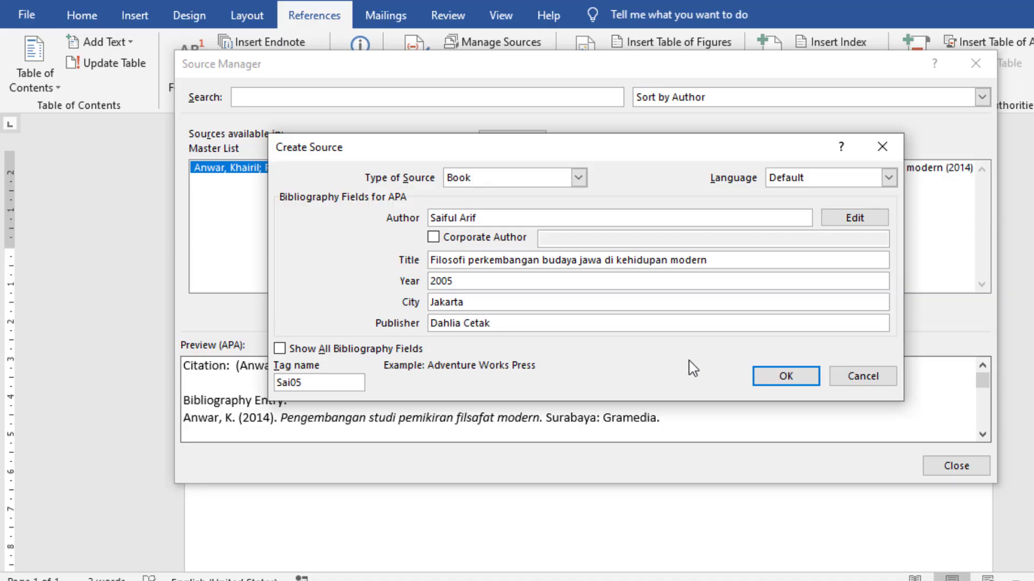
pyautogui.click(799, 375)
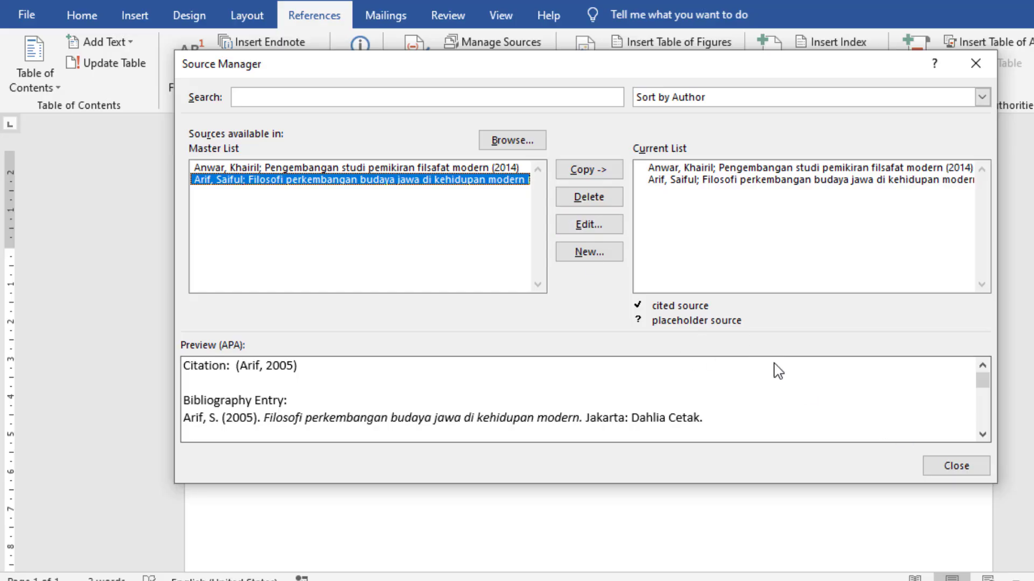
pyautogui.click(958, 467)
# Insert a bibliography of the saved sources without a built-in heading below the DAFTAR PUSTAKA heading
pyautogui.click(487, 84)
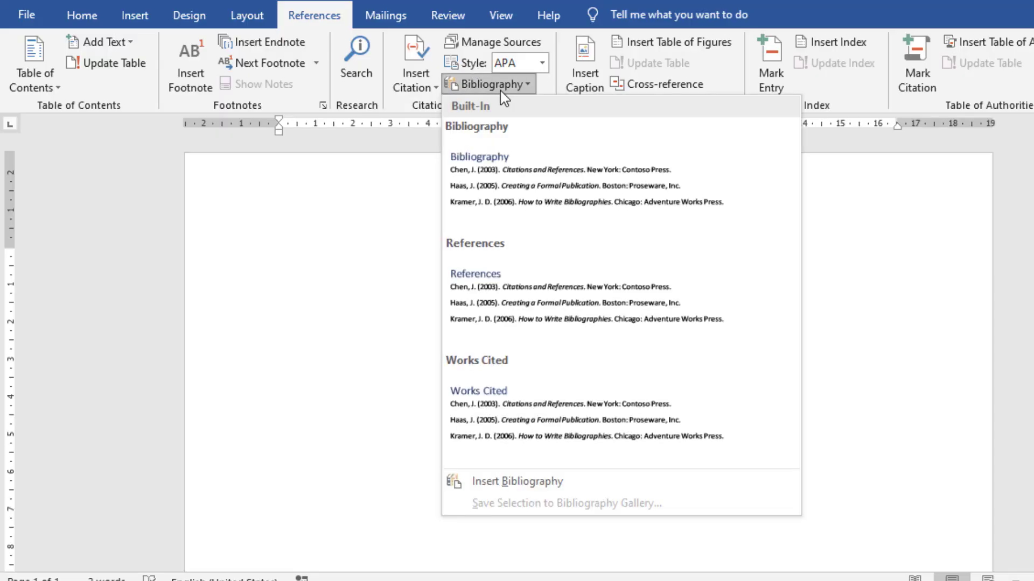
pyautogui.click(321, 15)
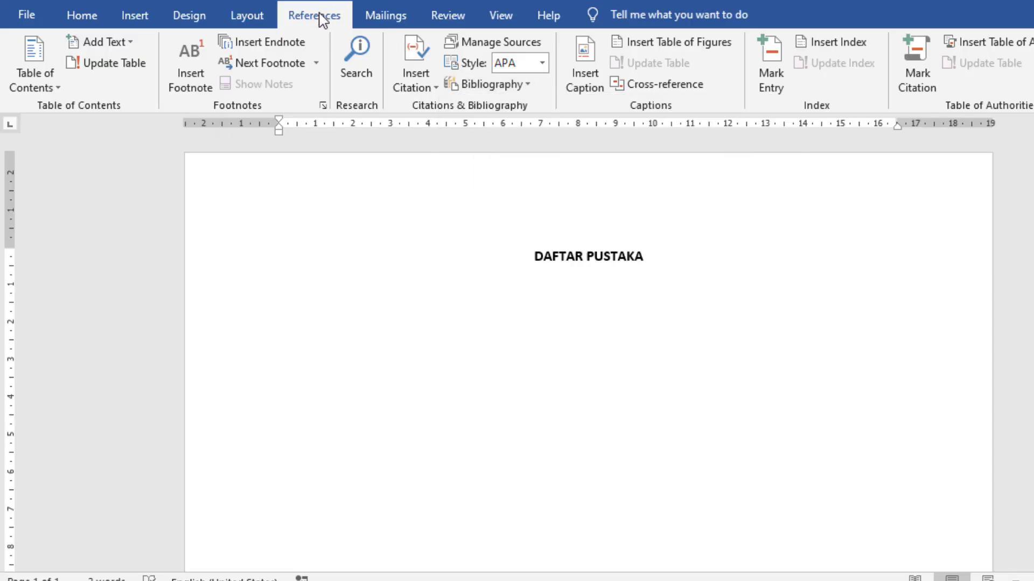
pyautogui.click(526, 89)
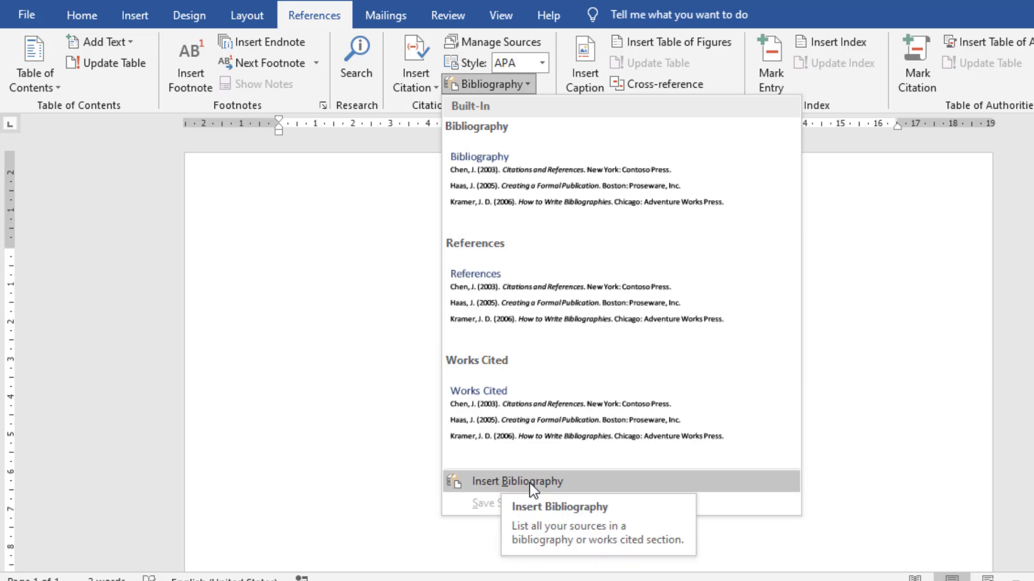
pyautogui.click(583, 492)
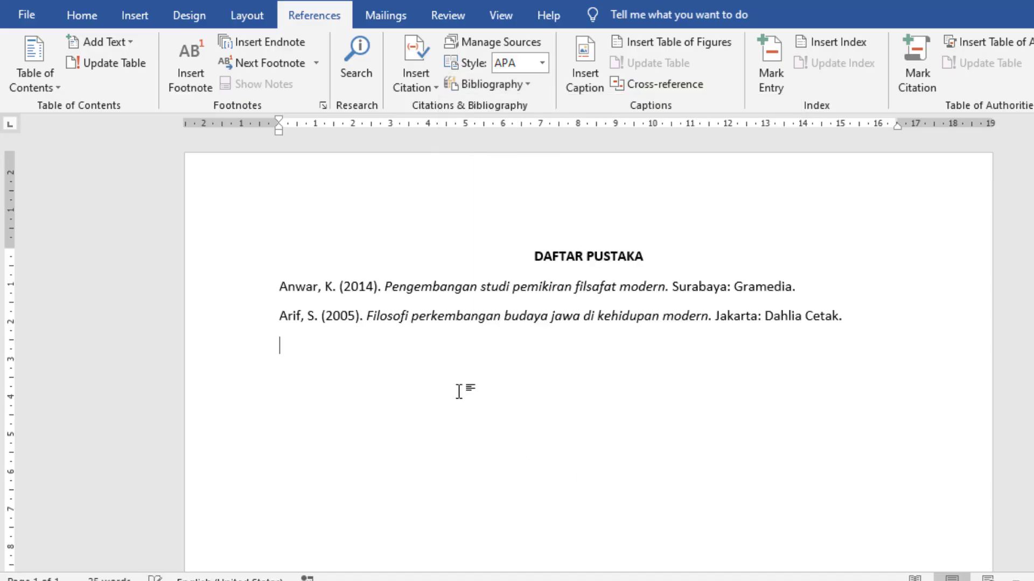
# Format all inserted bibliography entries in Times New Roman at size 12
pyautogui.moveTo(311, 288); pyautogui.dragTo(584, 353)
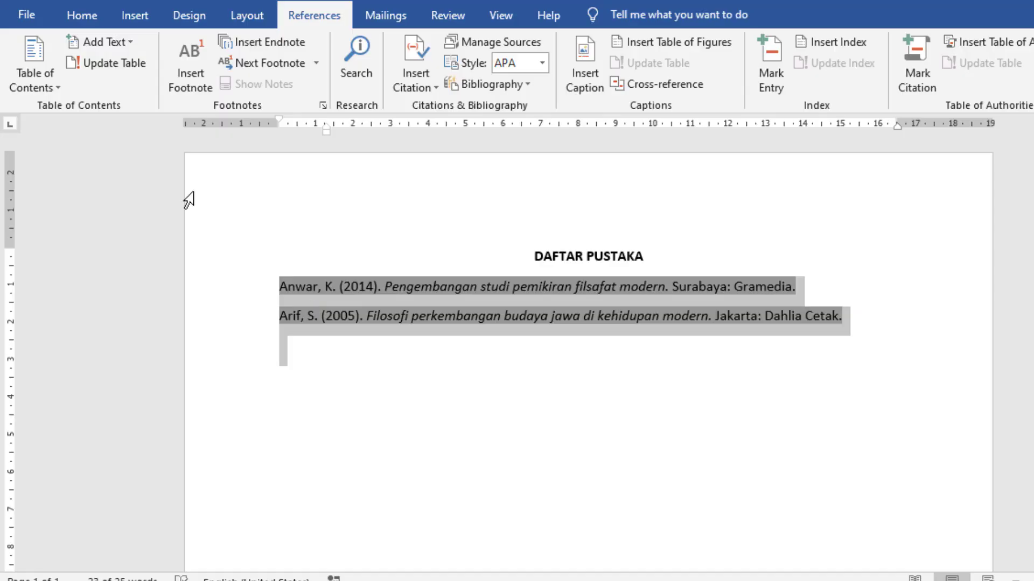
pyautogui.click(93, 22)
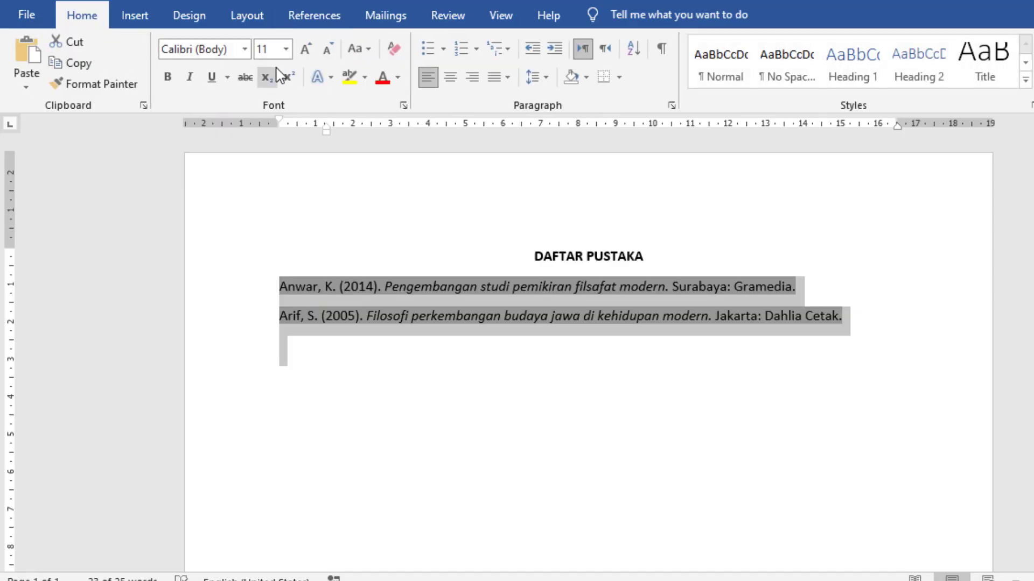
pyautogui.click(245, 50)
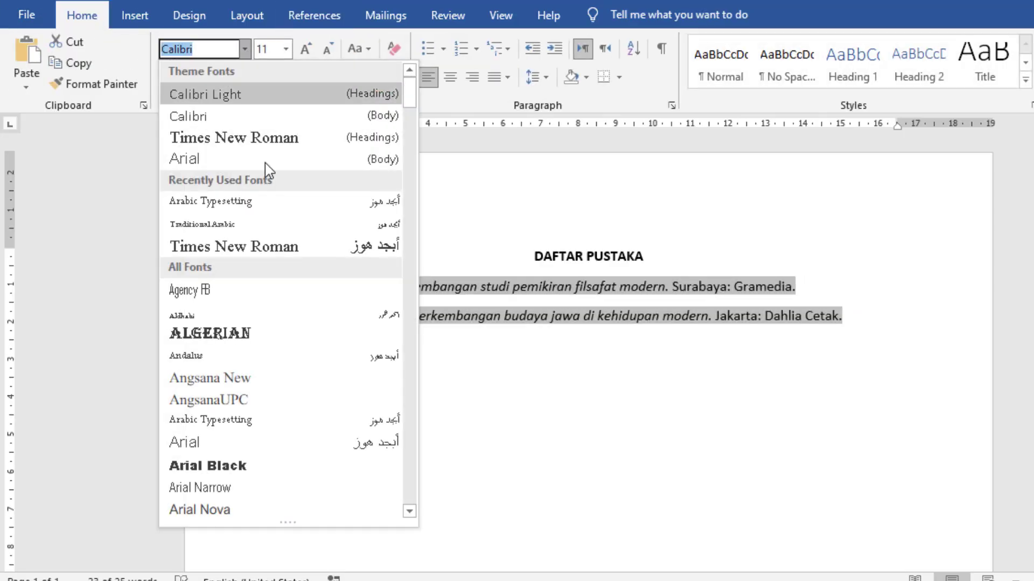
pyautogui.click(265, 133)
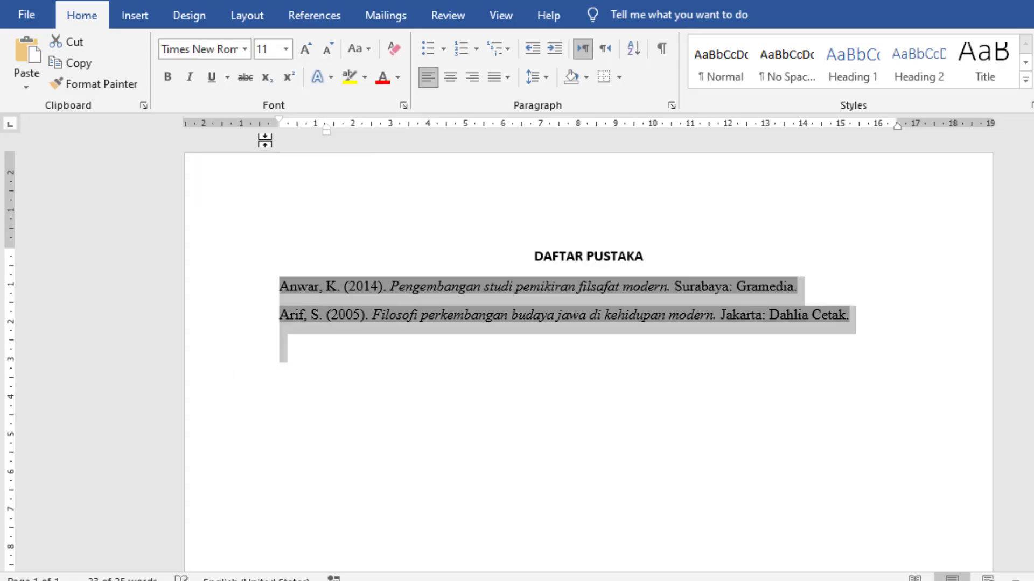
pyautogui.click(286, 49)
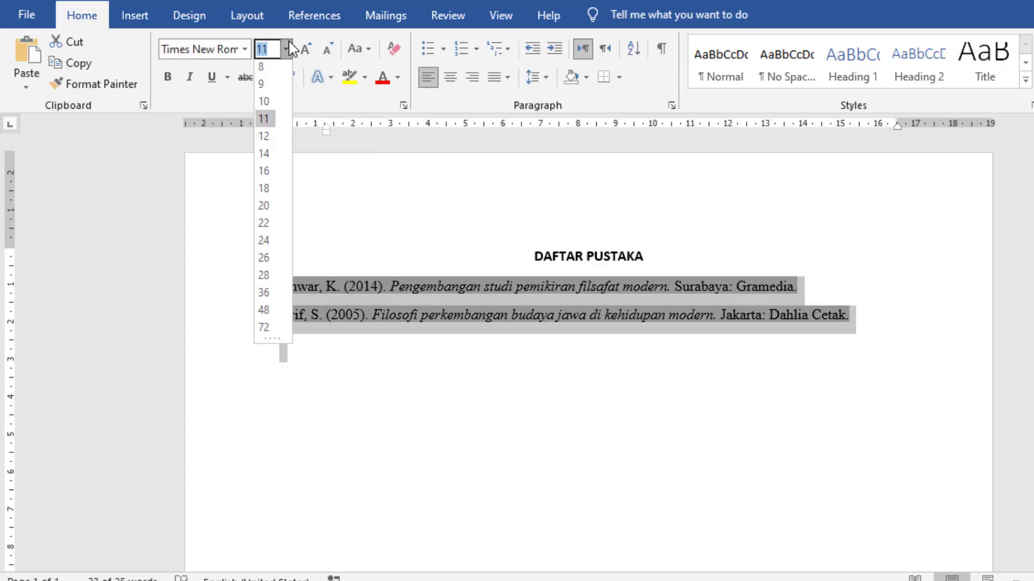
pyautogui.click(266, 145)
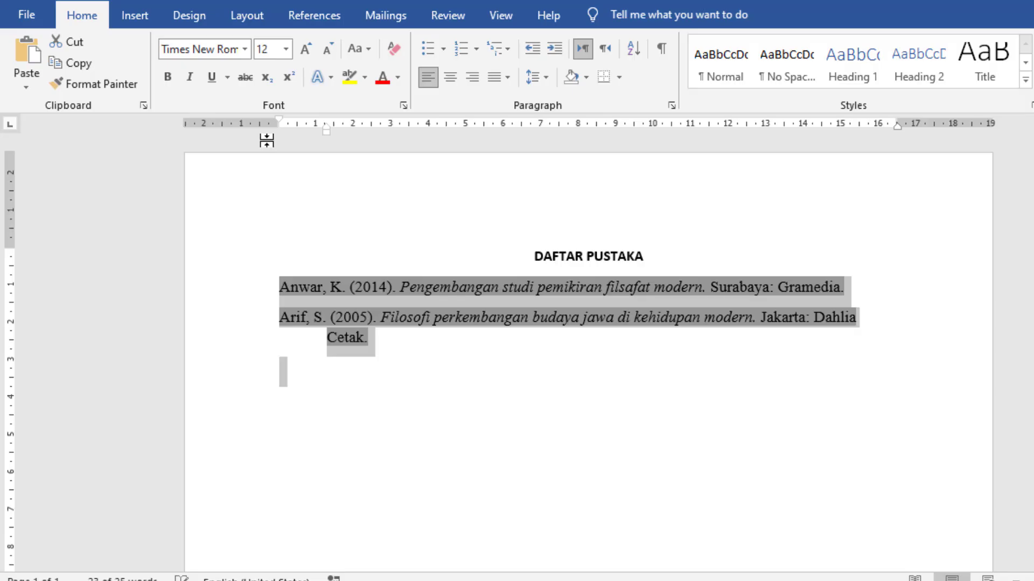
# Set the bibliography entries to 1.5 line spacing and add space before each paragraph
pyautogui.click(536, 84)
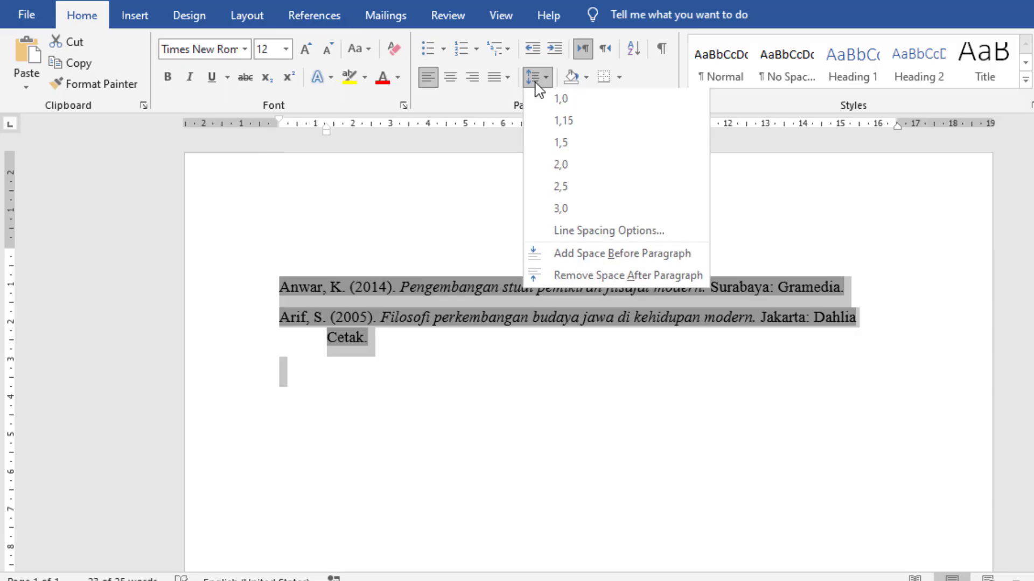
pyautogui.click(574, 145)
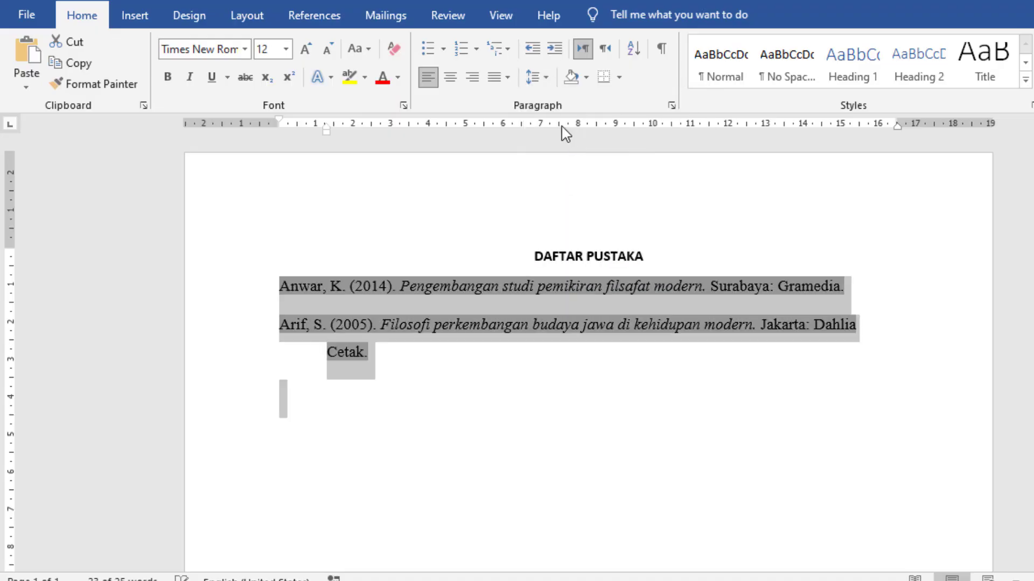
pyautogui.click(546, 79)
pyautogui.click(577, 261)
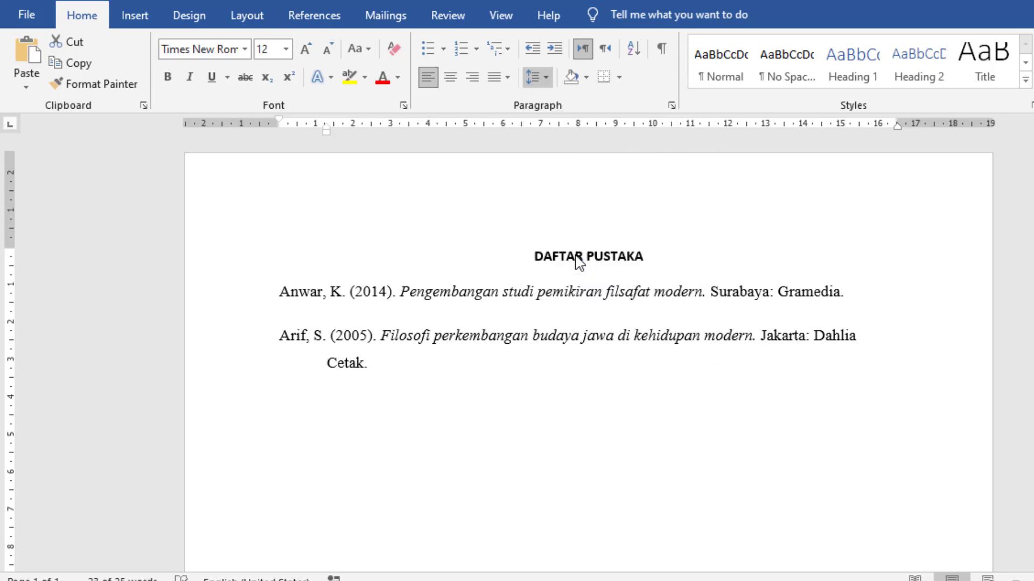
pyautogui.click(536, 83)
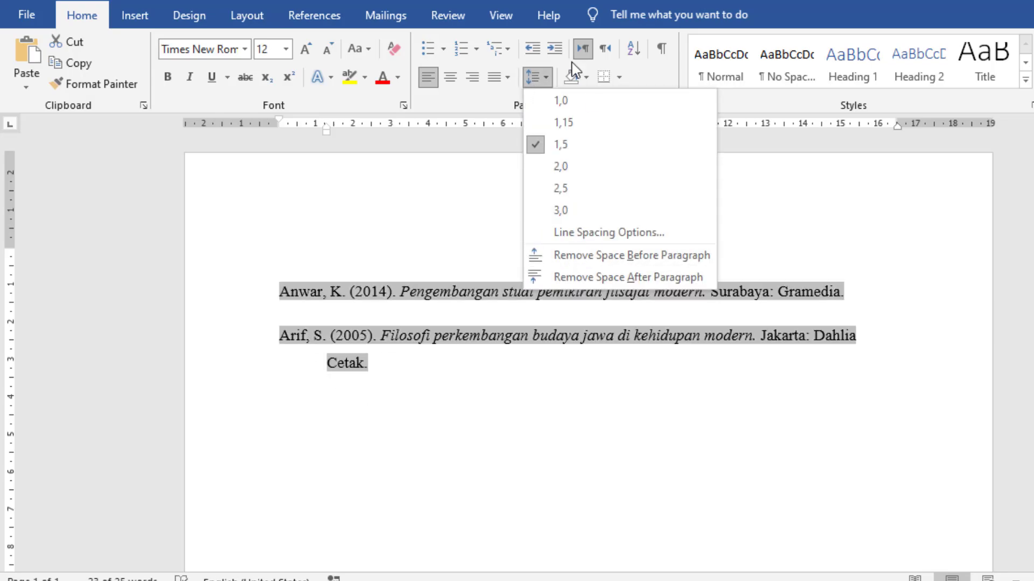
pyautogui.click(537, 80)
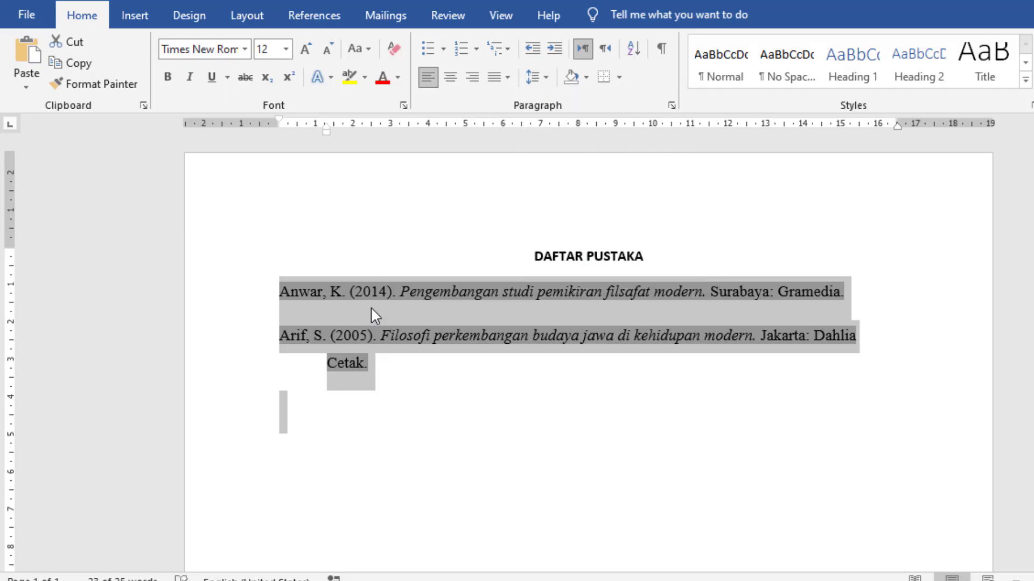
# Increase the hanging indent of both bibliography entries to about 2.25 cm, keeping their first lines at the left margin
pyautogui.click(353, 315)
pyautogui.moveTo(340, 294); pyautogui.dragTo(356, 360)
pyautogui.moveTo(326, 131)
pyautogui.mouseDown()
pyautogui.moveTo(364, 135)
pyautogui.moveTo(278, 121)
pyautogui.mouseUp()
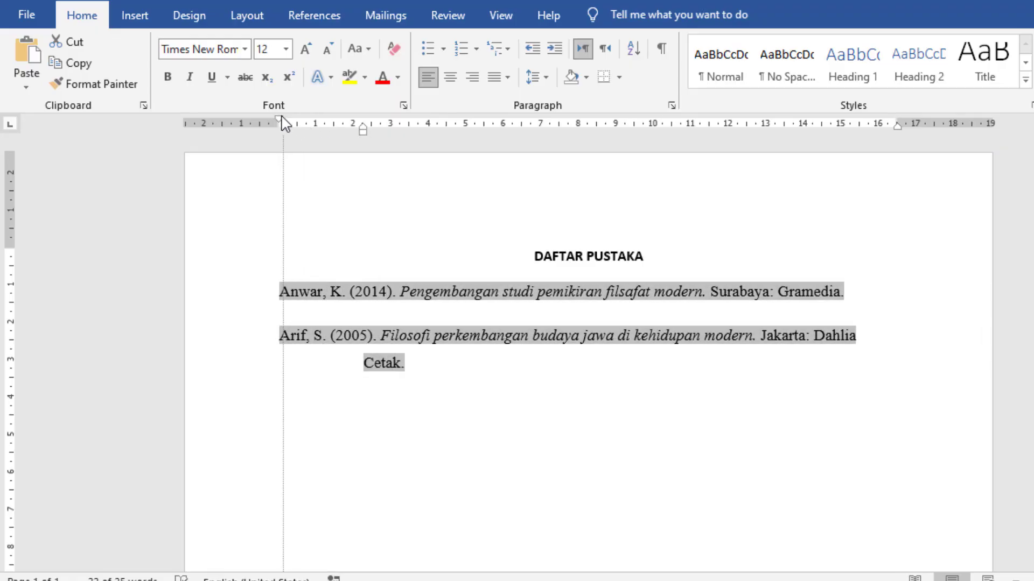
pyautogui.click(434, 306)
pyautogui.click(550, 466)
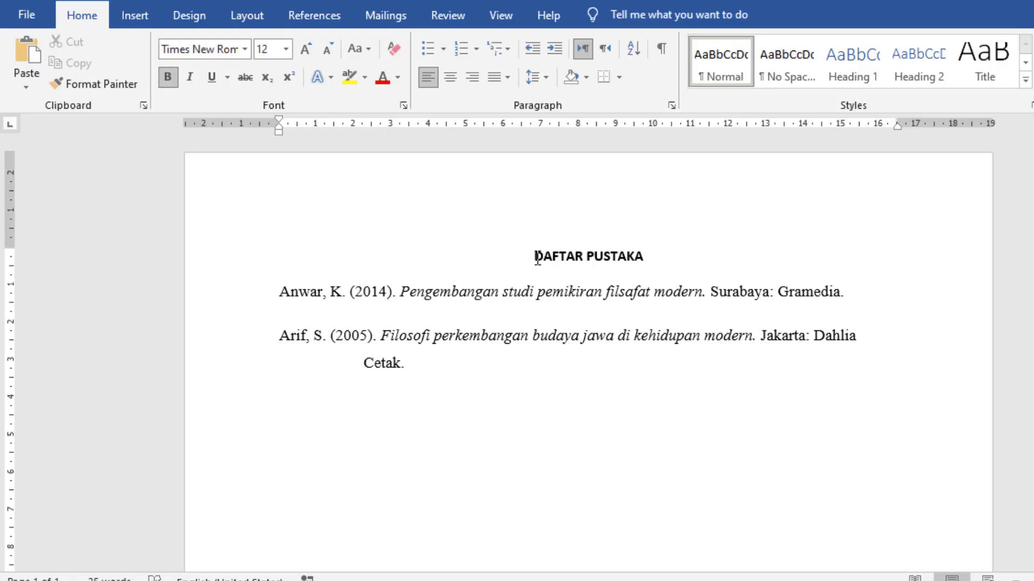
# Format the DAFTAR PUSTAKA heading in Times New Roman at size 12
pyautogui.moveTo(537, 257); pyautogui.dragTo(701, 239)
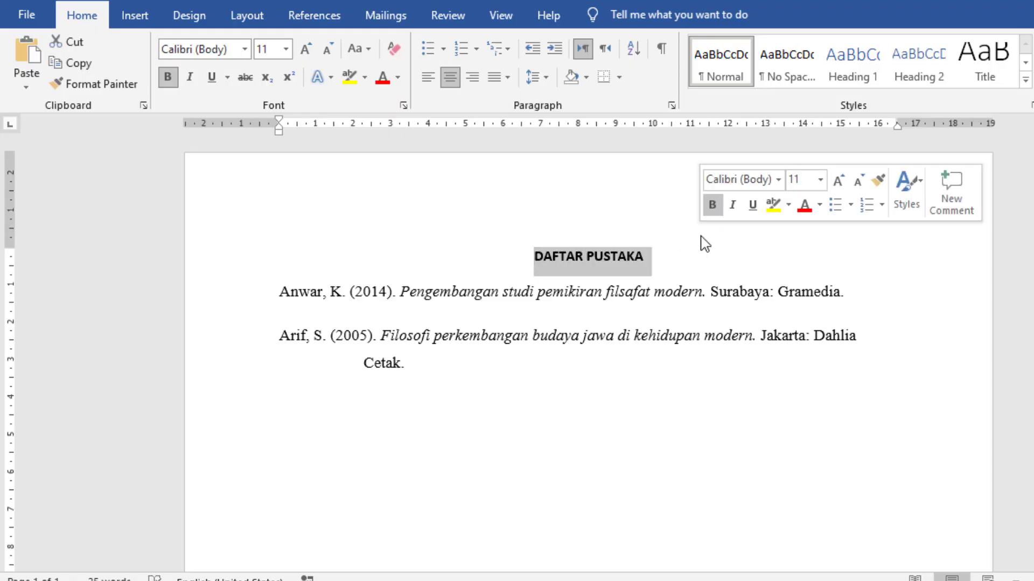
pyautogui.click(217, 49)
pyautogui.write('Times New Rom')
pyautogui.press('Return')
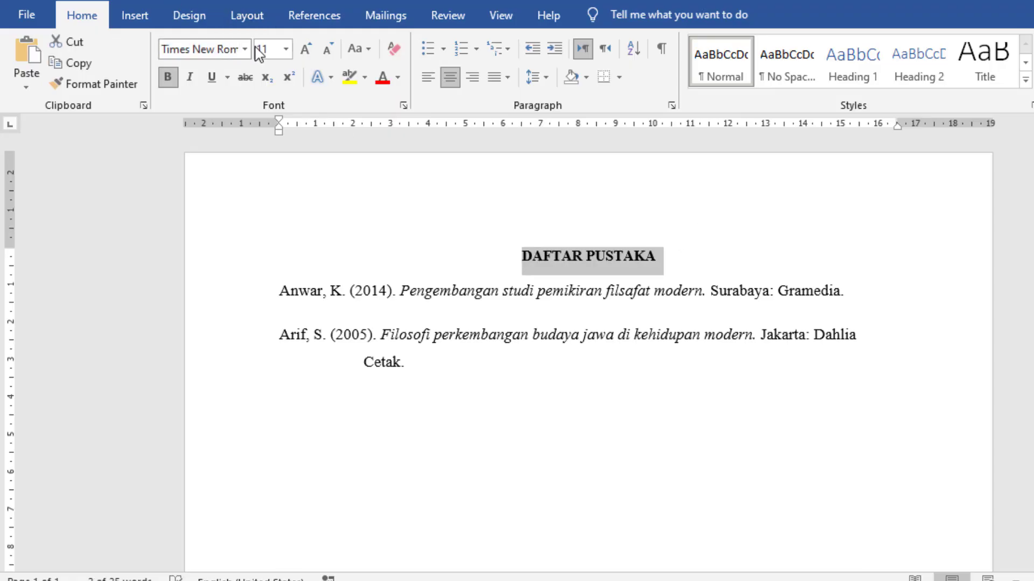
pyautogui.click(306, 49)
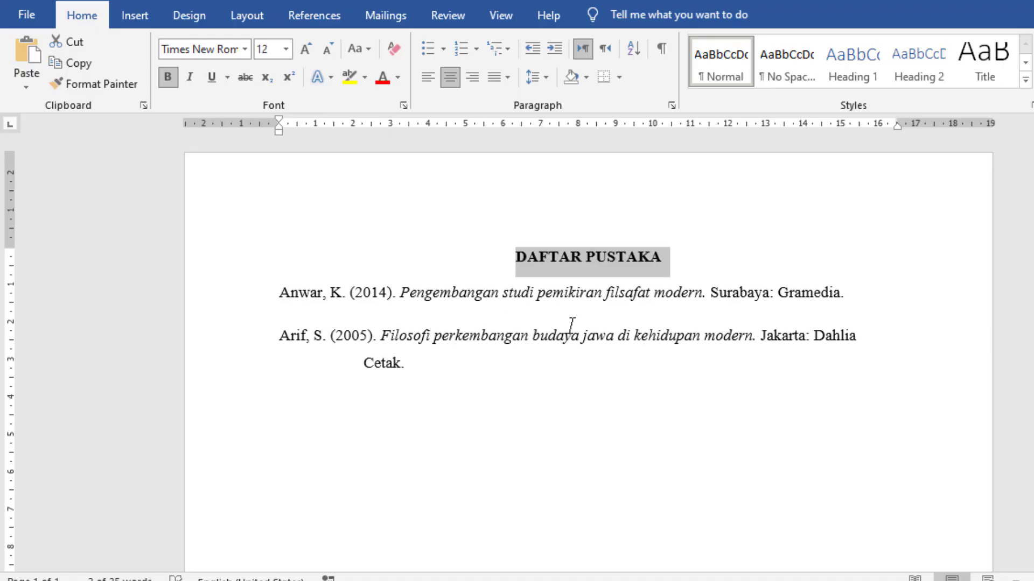
# Set the DAFTAR PUSTAKA heading to 1.5 line spacing and add space before its paragraph
pyautogui.click(533, 77)
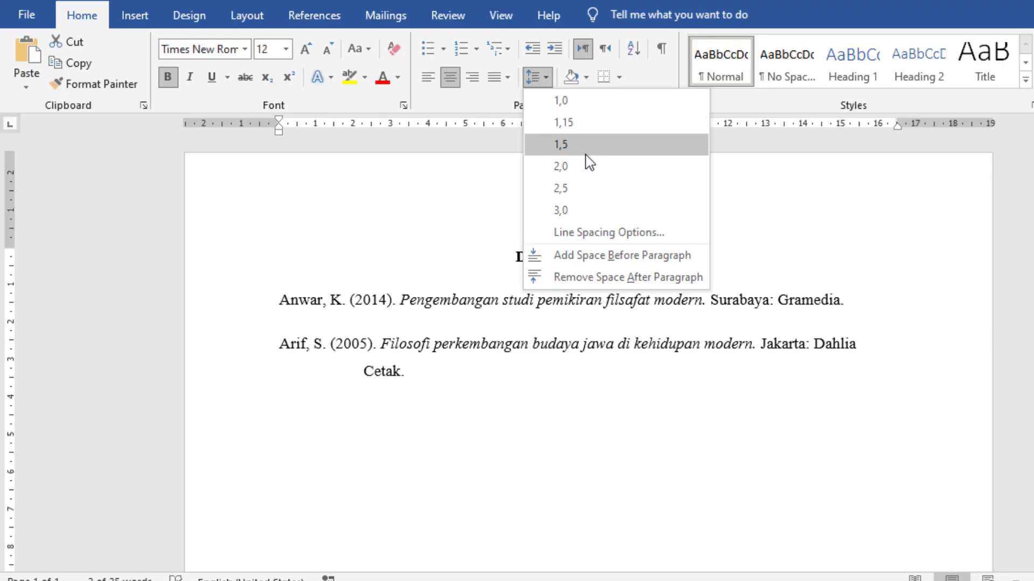
pyautogui.click(586, 154)
pyautogui.click(545, 77)
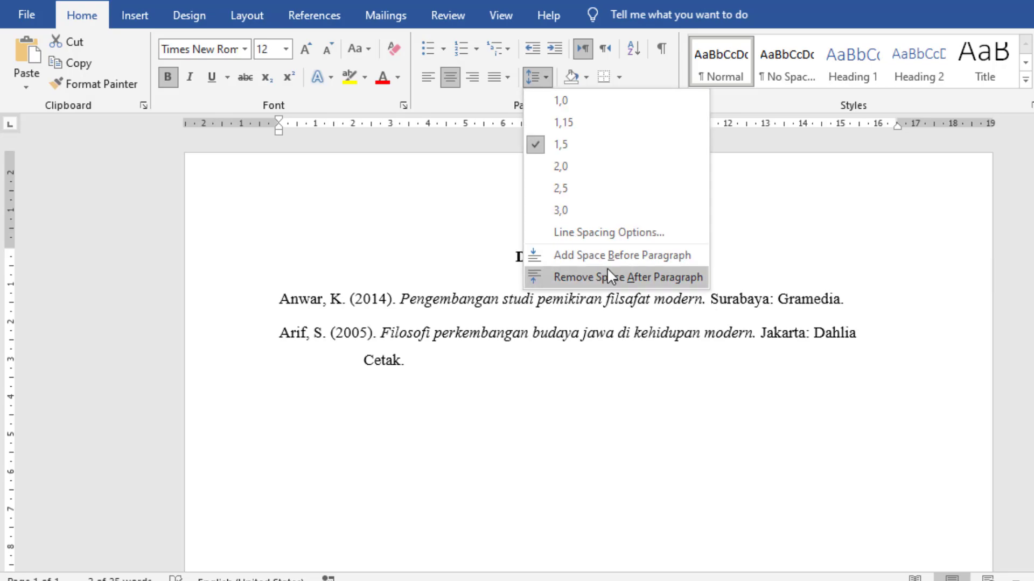
pyautogui.click(612, 255)
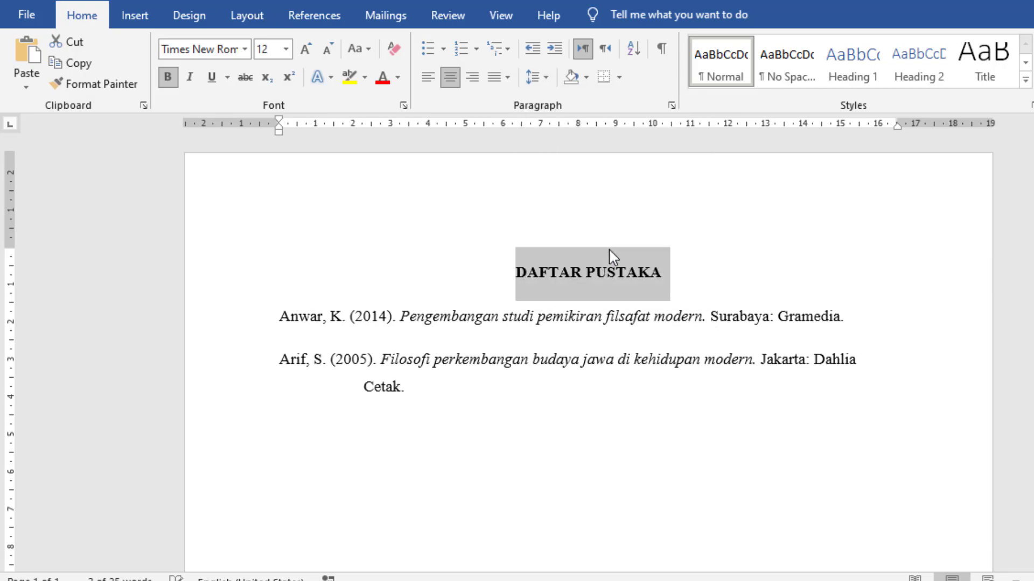
pyautogui.click(610, 308)
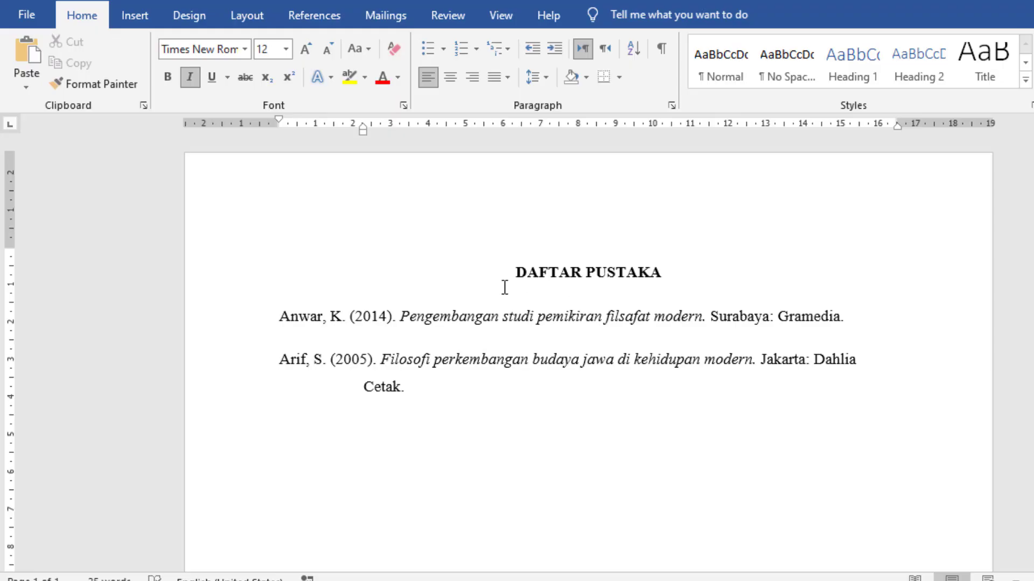
# Display the citation and bibliography commands
pyautogui.click(315, 14)
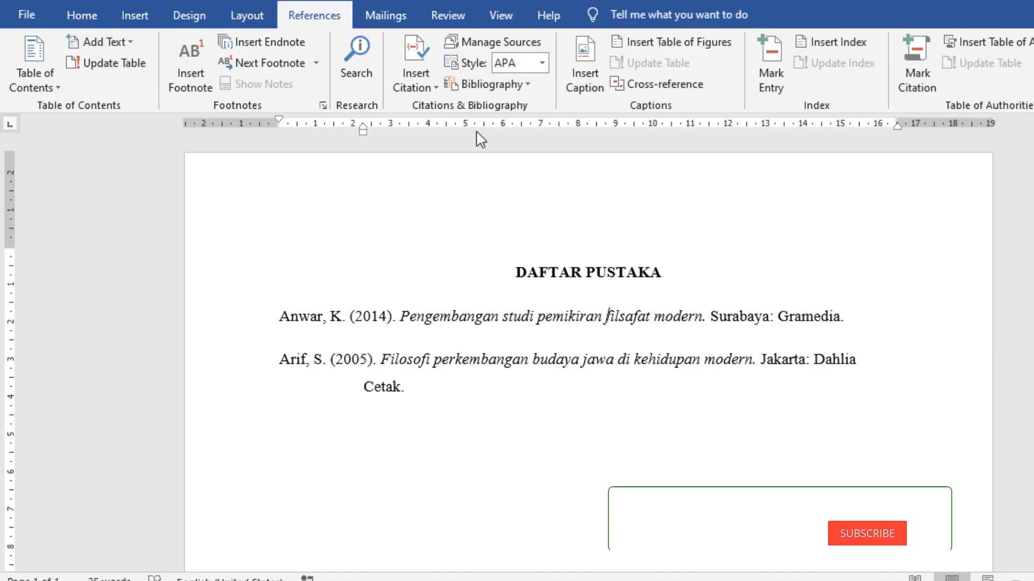